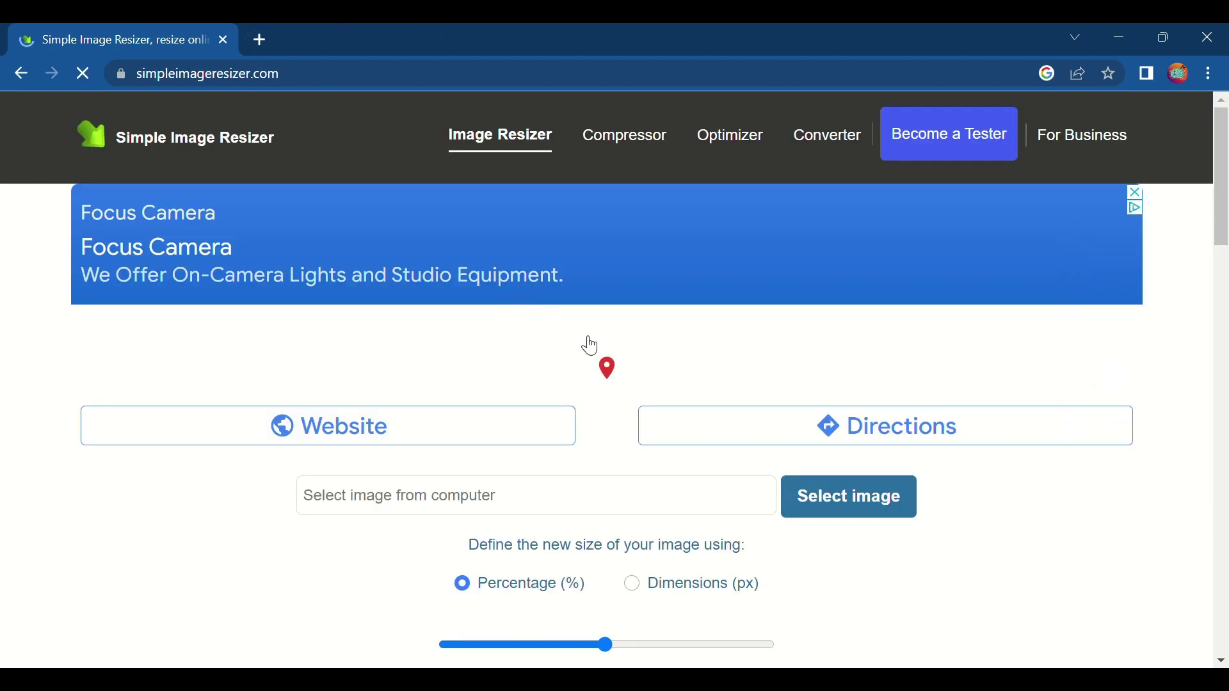
Step: Set the resizer to define the size by dimensions in pixels and select the brainage721 screenshot as the image
{"action": "scroll", "coordinate": [617, 359], "scroll_direction": "up", "scroll_amount": 2}
{"action": "scroll", "coordinate": [1092, 384], "scroll_direction": "down", "scroll_amount": 4}
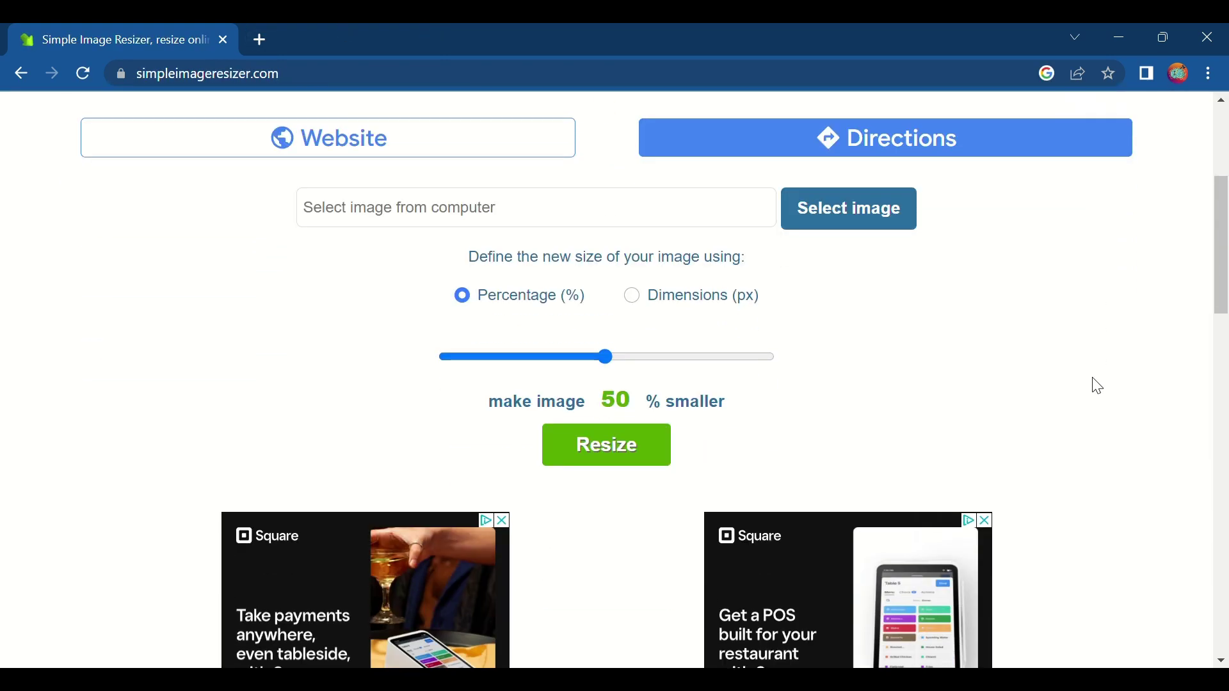
{"action": "scroll", "coordinate": [890, 377], "scroll_direction": "up", "scroll_amount": 3}
{"action": "scroll", "coordinate": [365, 370], "scroll_direction": "down", "scroll_amount": 3}
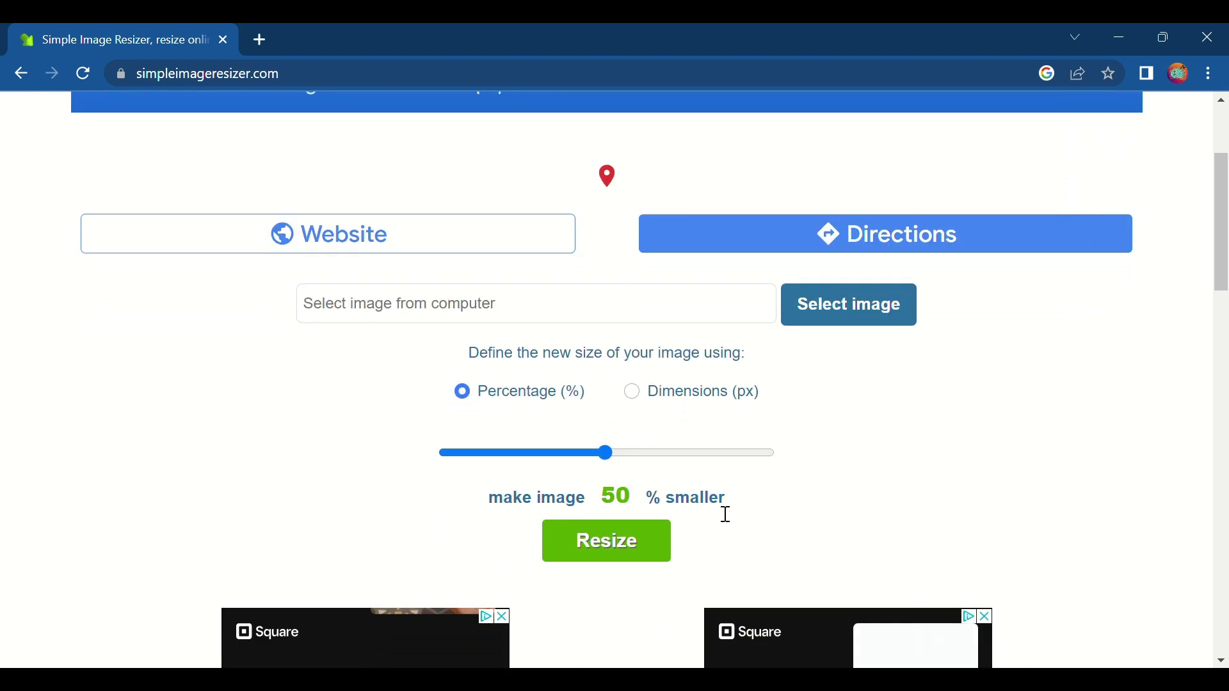
{"action": "left_click_drag", "start_coordinate": [608, 454], "coordinate": [608, 456]}
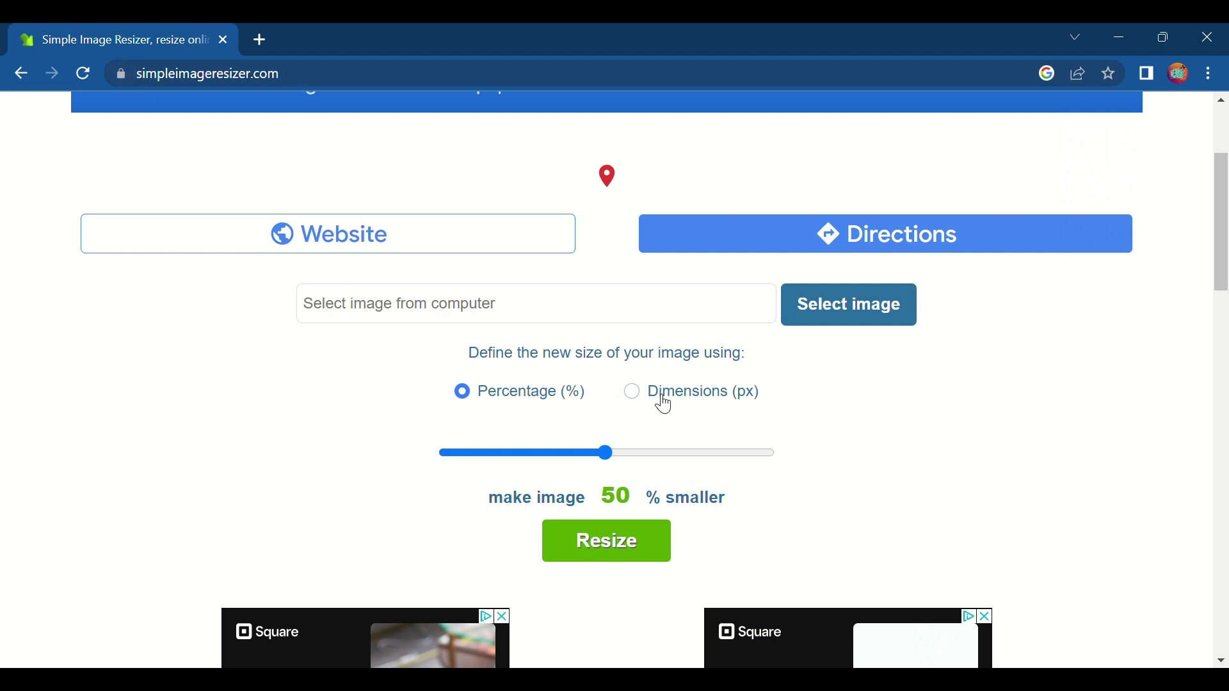
{"action": "left_click", "coordinate": [642, 394]}
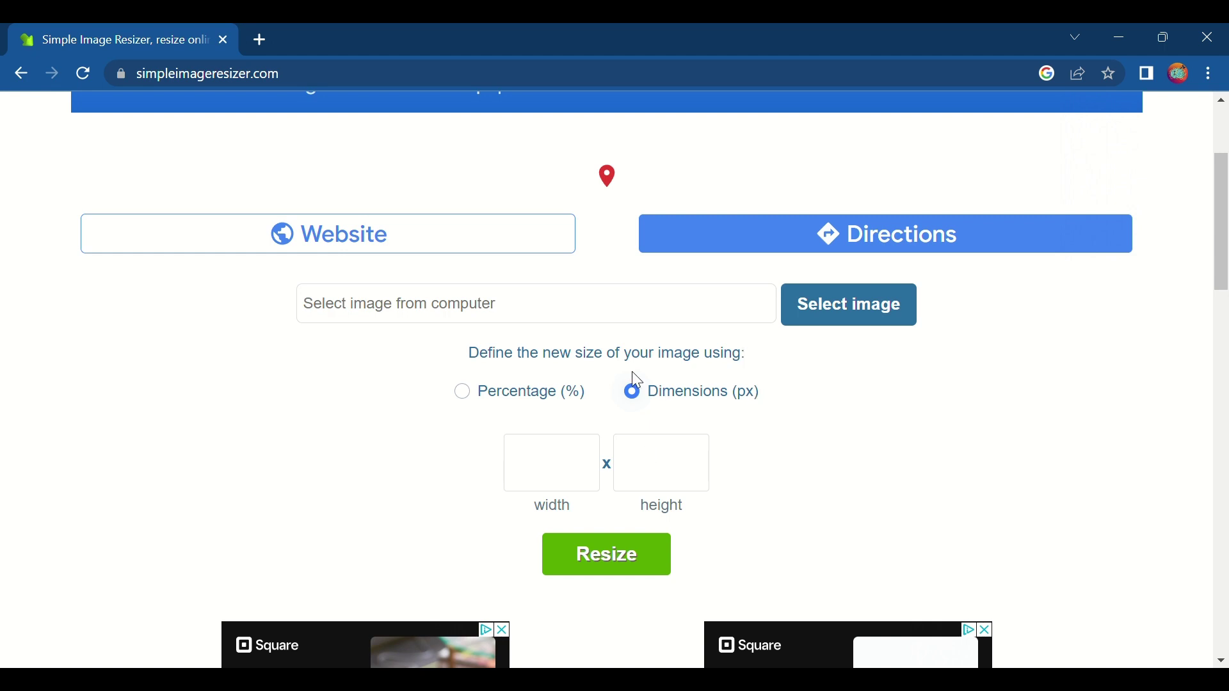
{"action": "left_click", "coordinate": [555, 472]}
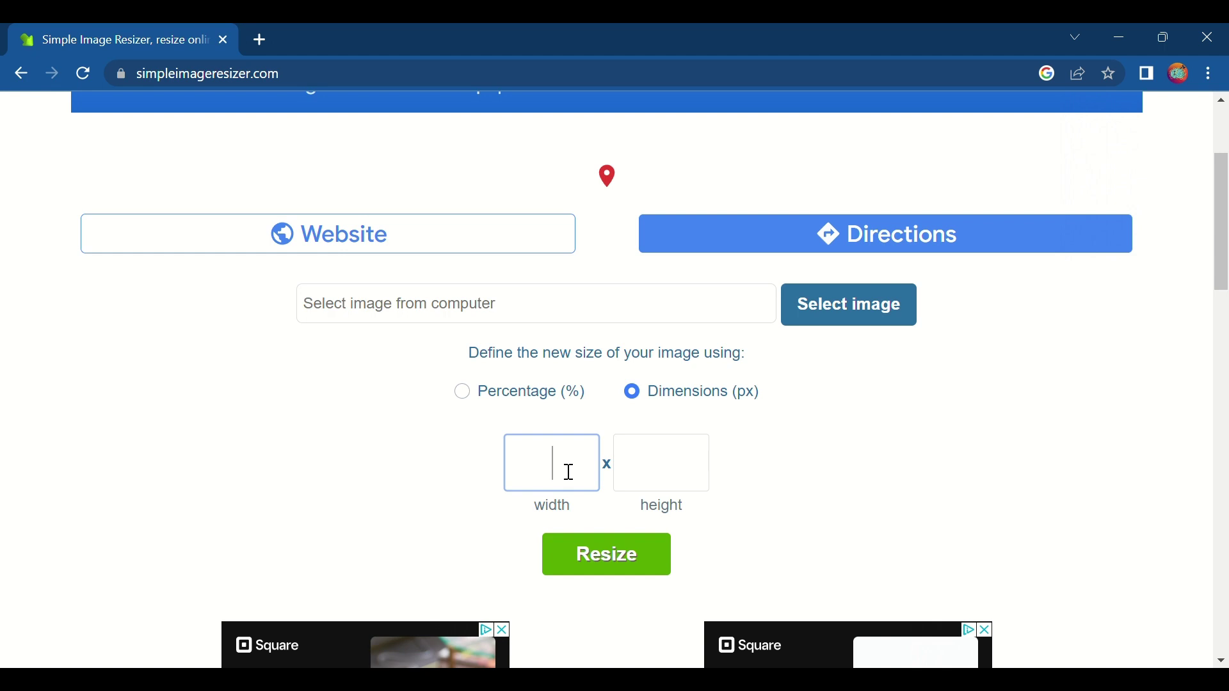
{"action": "left_click", "coordinate": [645, 458]}
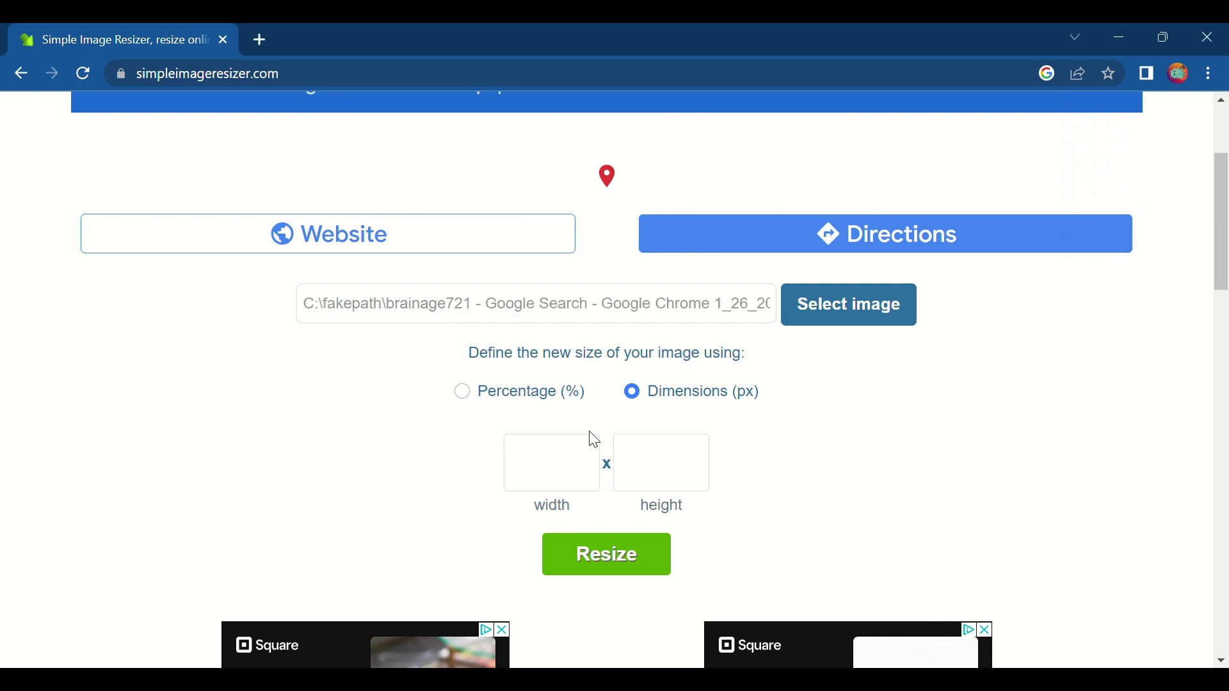
Step: Set the new size to 100 px wide by 100 px high and resize the image
{"action": "left_click", "coordinate": [596, 464]}
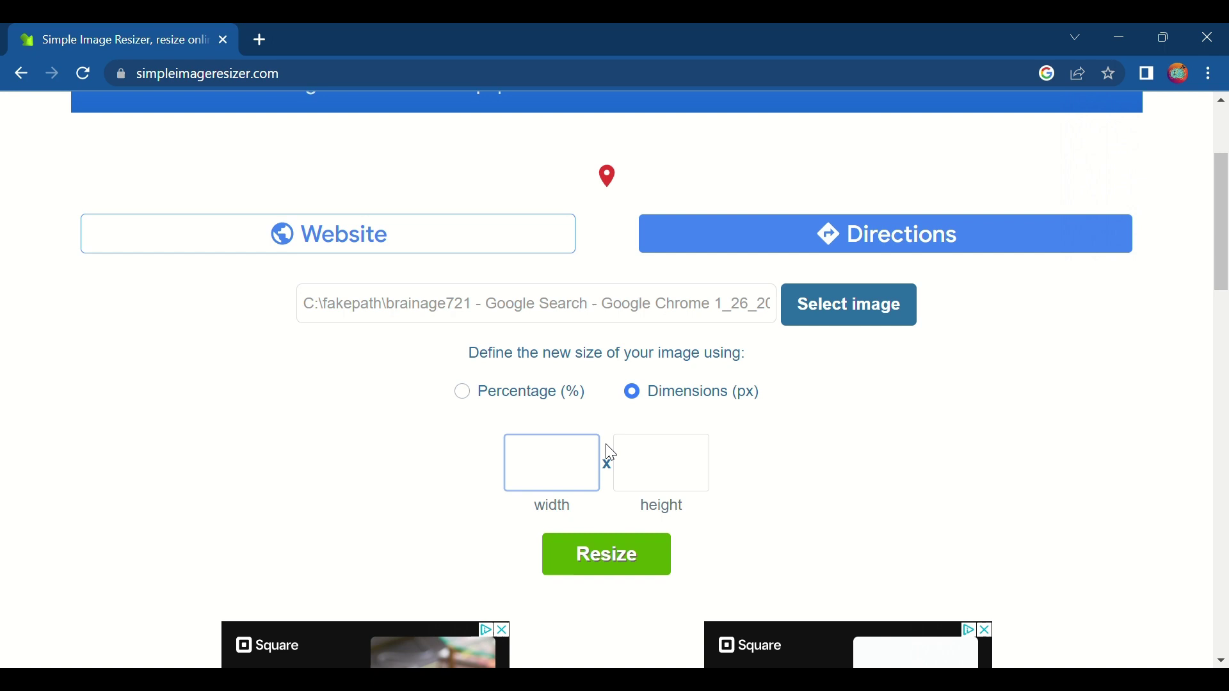
{"action": "type", "text": "200"}
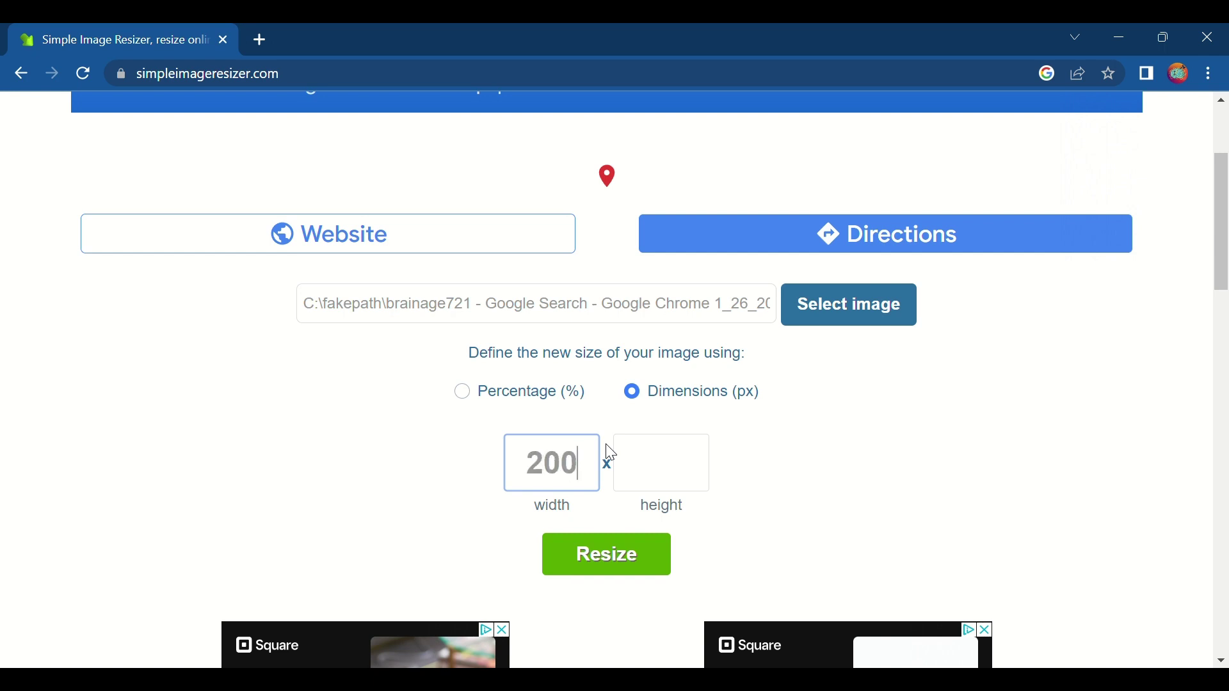
{"action": "left_click", "coordinate": [677, 461]}
{"action": "left_click", "coordinate": [584, 458]}
{"action": "key", "text": "BackSpace"}
{"action": "key", "text": "BackSpace"}
{"action": "key", "text": "BackSpace"}
{"action": "type", "text": "100"}
{"action": "left_click", "coordinate": [677, 471]}
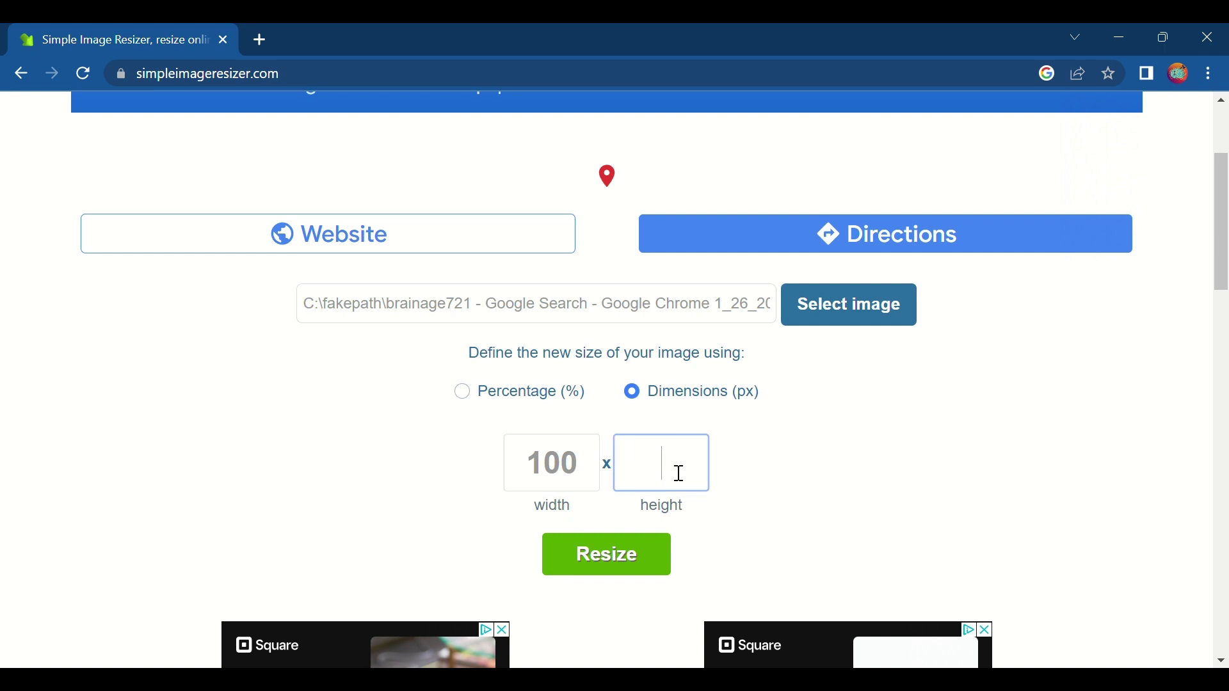
{"action": "type", "text": "100"}
{"action": "left_click", "coordinate": [625, 555]}
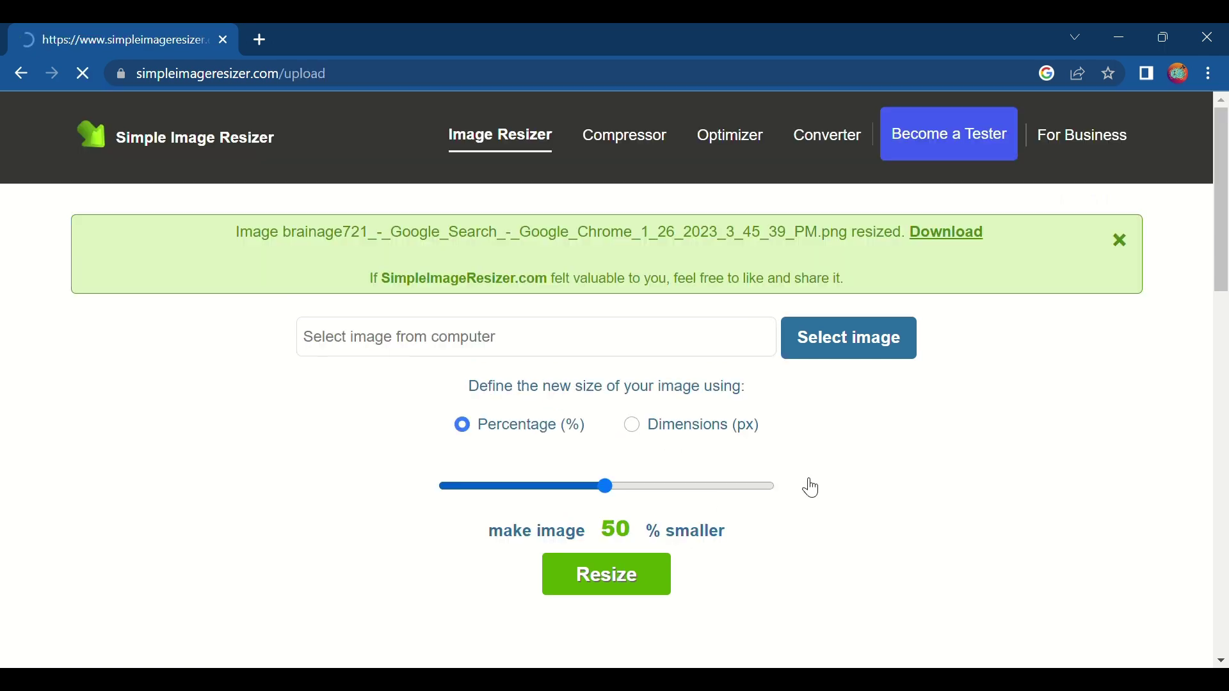
Step: Open the resized 100x100 image through its download link and save it to the computer
{"action": "scroll", "coordinate": [943, 512], "scroll_direction": "down", "scroll_amount": 1}
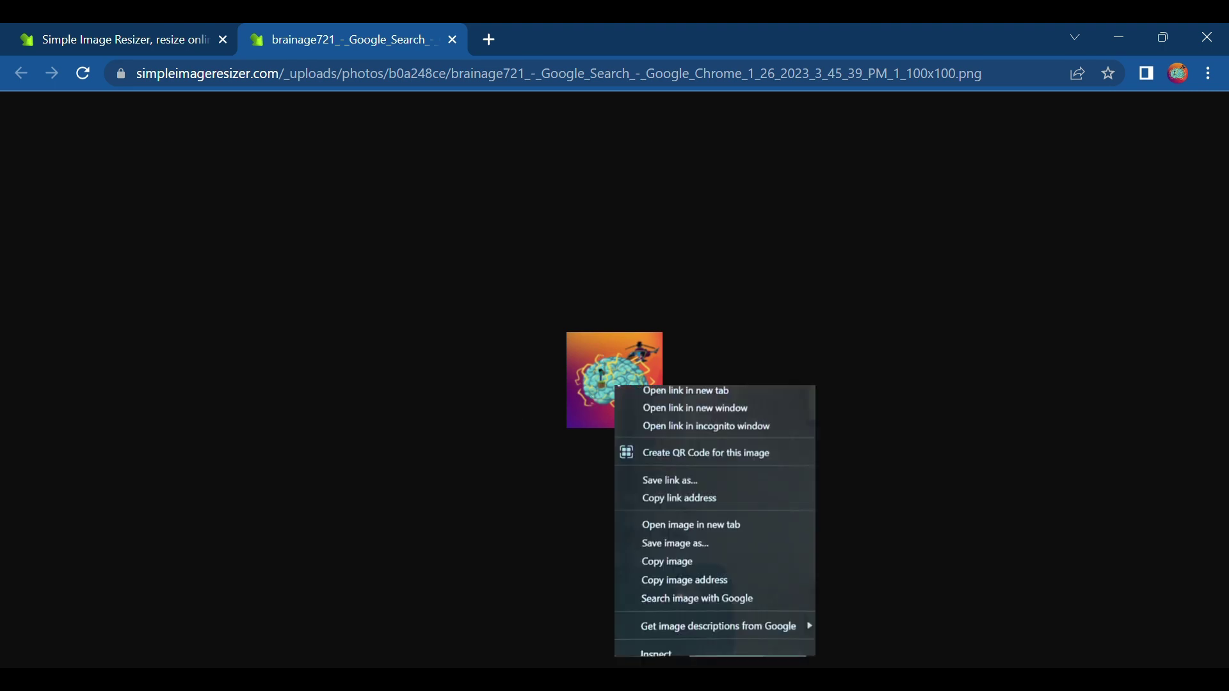
{"action": "left_click", "coordinate": [505, 453]}
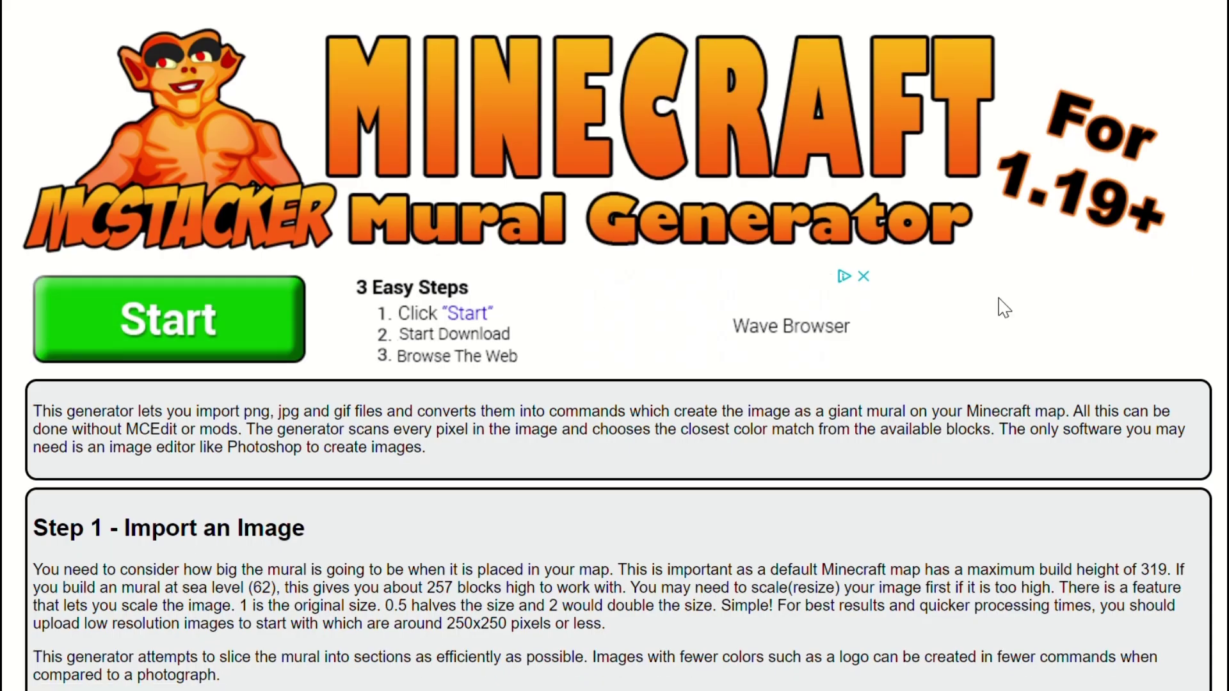
Step: Switch to the MCStacker Minecraft Mural Generator and import new.png as the mural image
{"action": "scroll", "coordinate": [1004, 307], "scroll_direction": "down", "scroll_amount": 3}
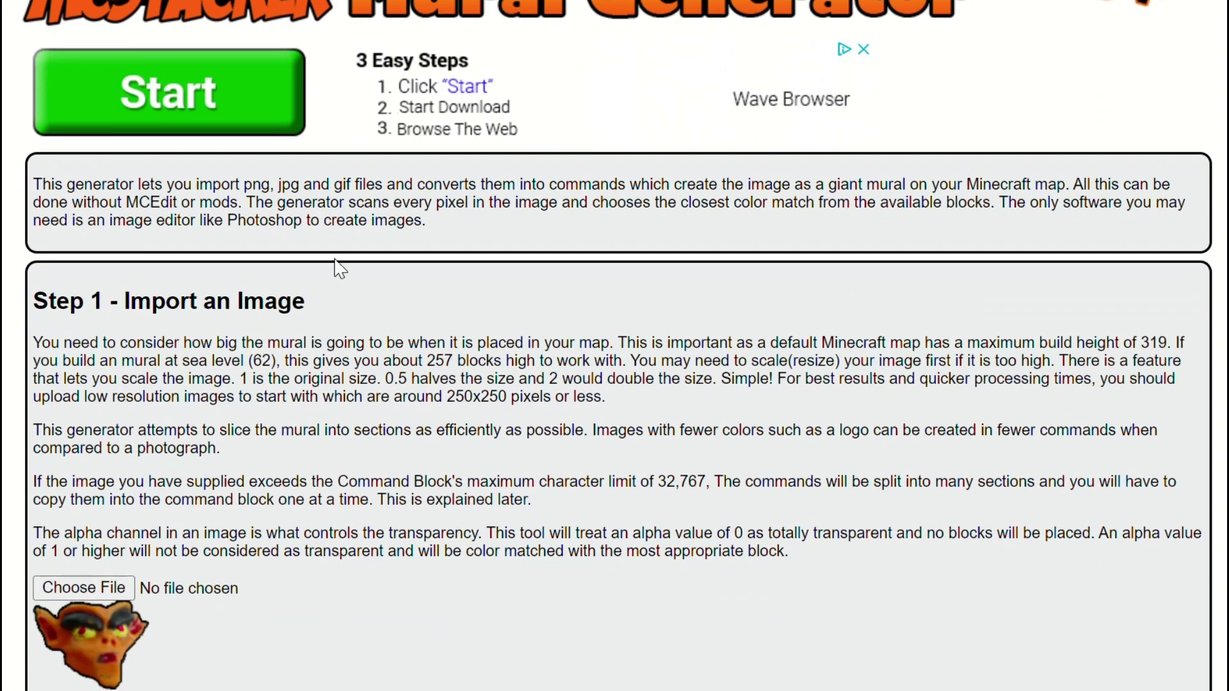
{"action": "scroll", "coordinate": [358, 269], "scroll_direction": "up", "scroll_amount": 2}
{"action": "scroll", "coordinate": [407, 285], "scroll_direction": "down", "scroll_amount": 3}
{"action": "scroll", "coordinate": [407, 284], "scroll_direction": "down", "scroll_amount": 2}
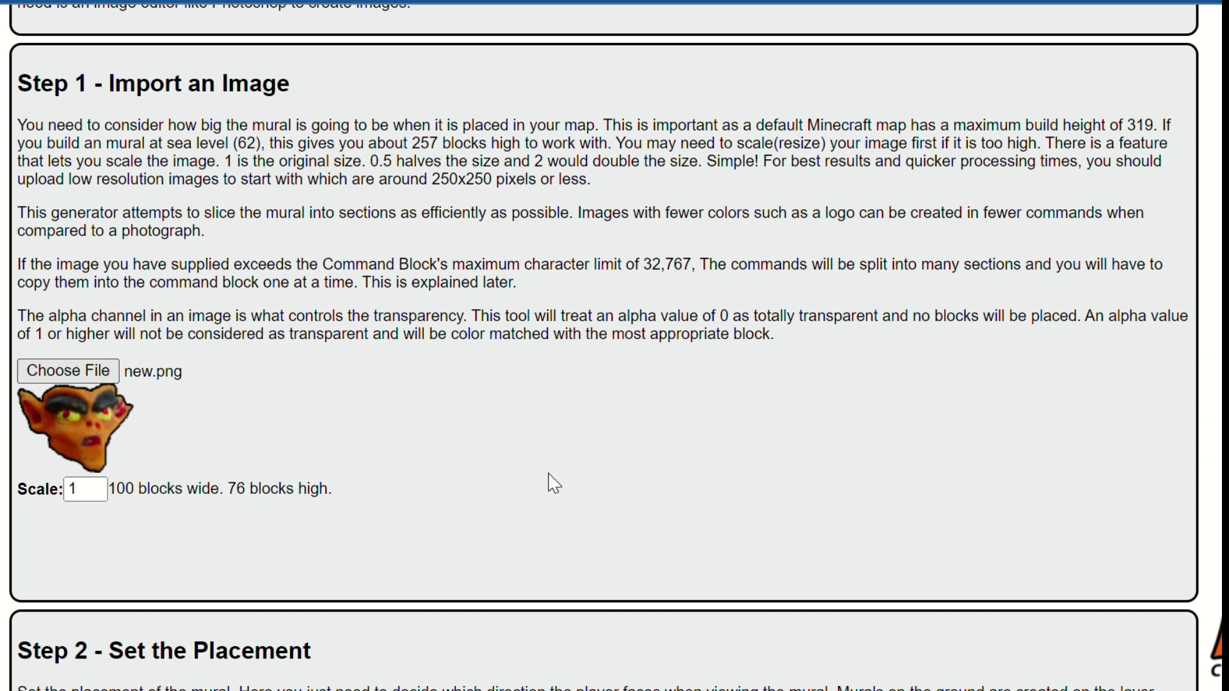
{"action": "scroll", "coordinate": [556, 482], "scroll_direction": "down", "scroll_amount": 2}
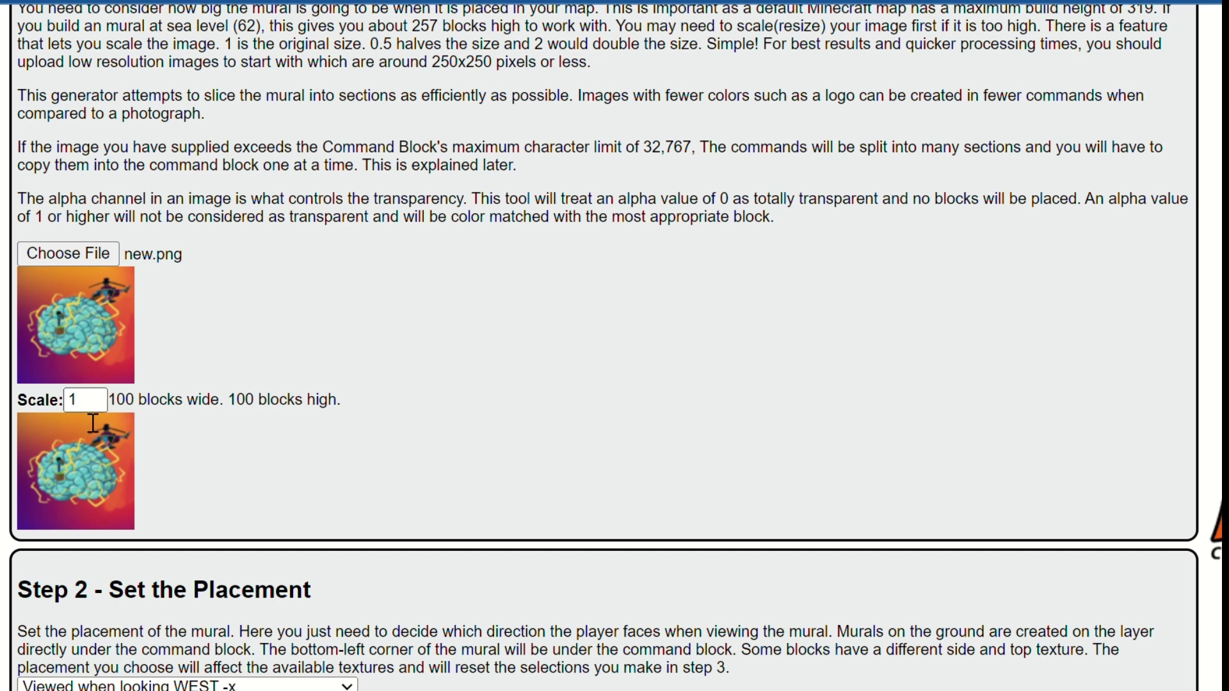
Step: Select the Glass Blocks group among the included blocks and exclude it from the mural
{"action": "scroll", "coordinate": [243, 365], "scroll_direction": "down", "scroll_amount": 2}
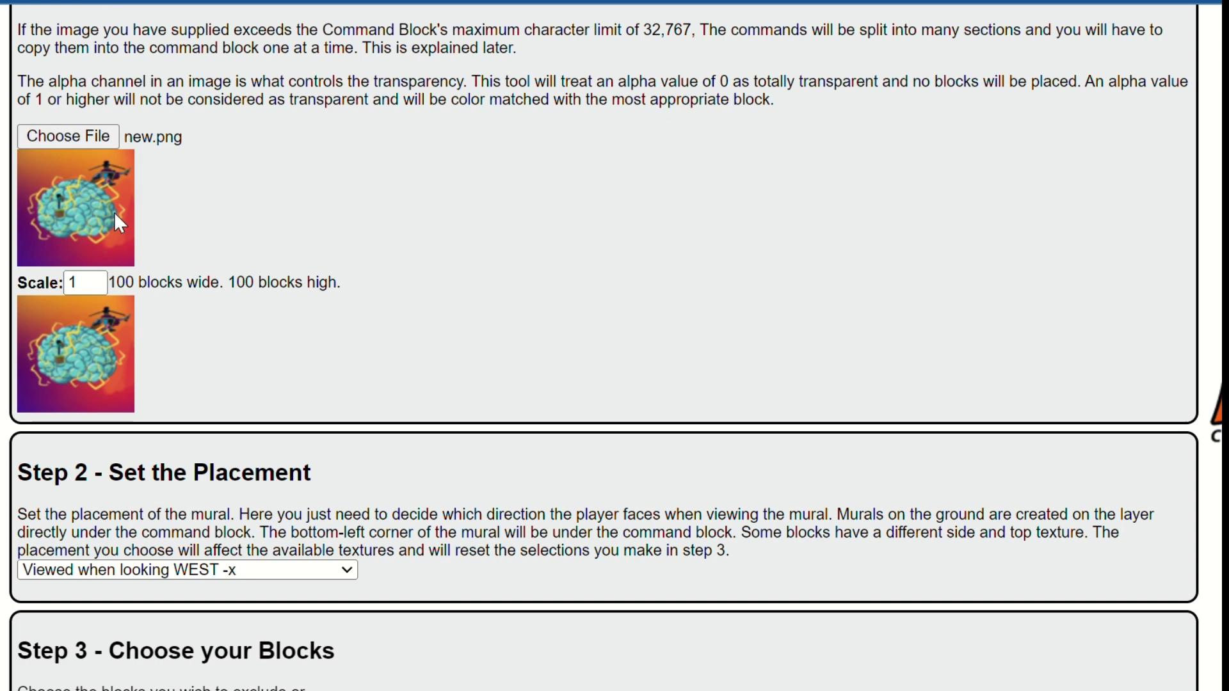
{"action": "scroll", "coordinate": [171, 267], "scroll_direction": "down", "scroll_amount": 4}
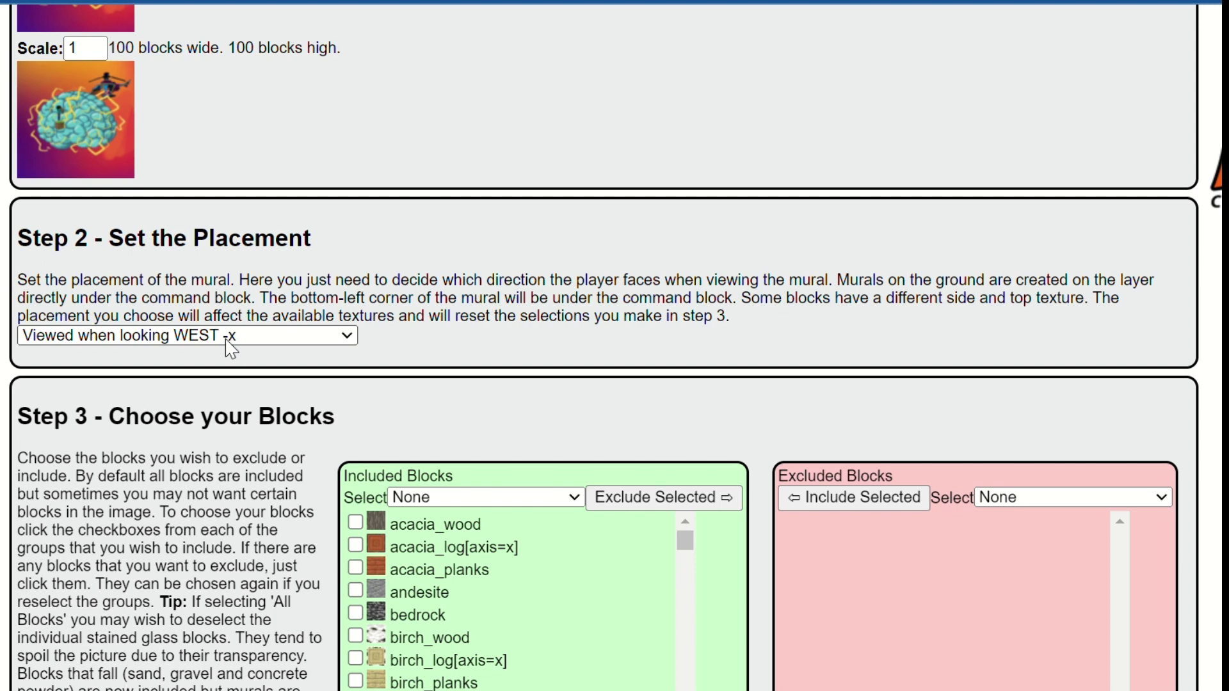
{"action": "scroll", "coordinate": [230, 348], "scroll_direction": "down", "scroll_amount": 4}
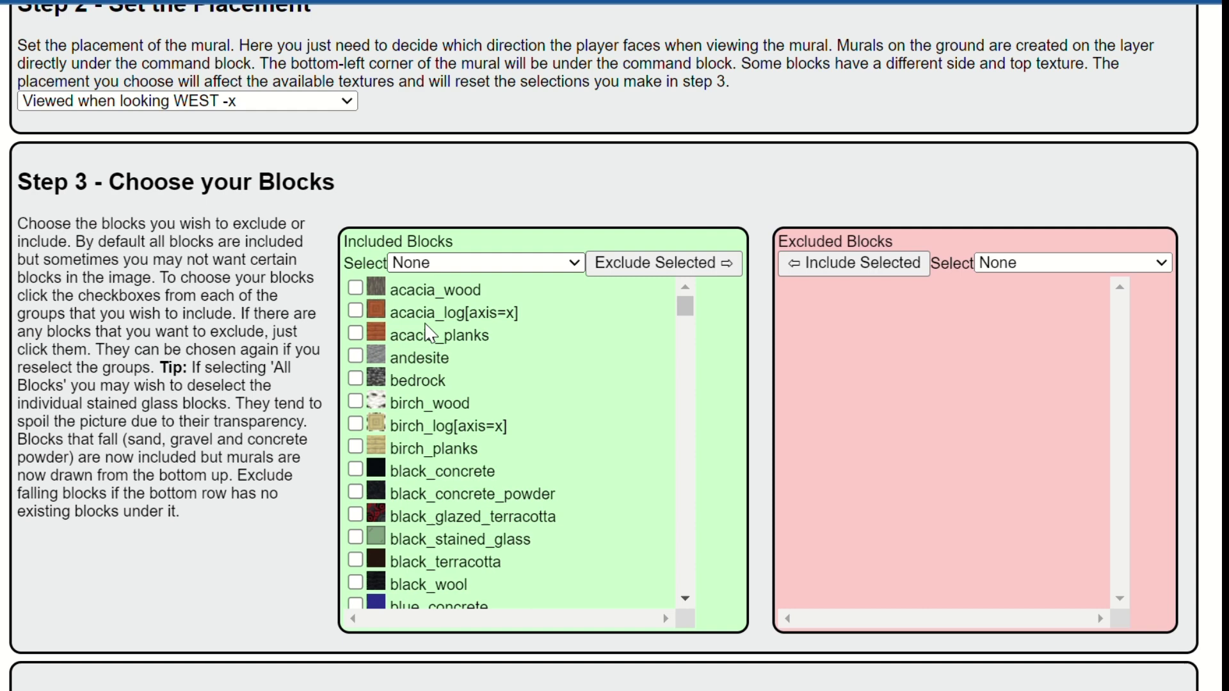
{"action": "left_click", "coordinate": [458, 317]}
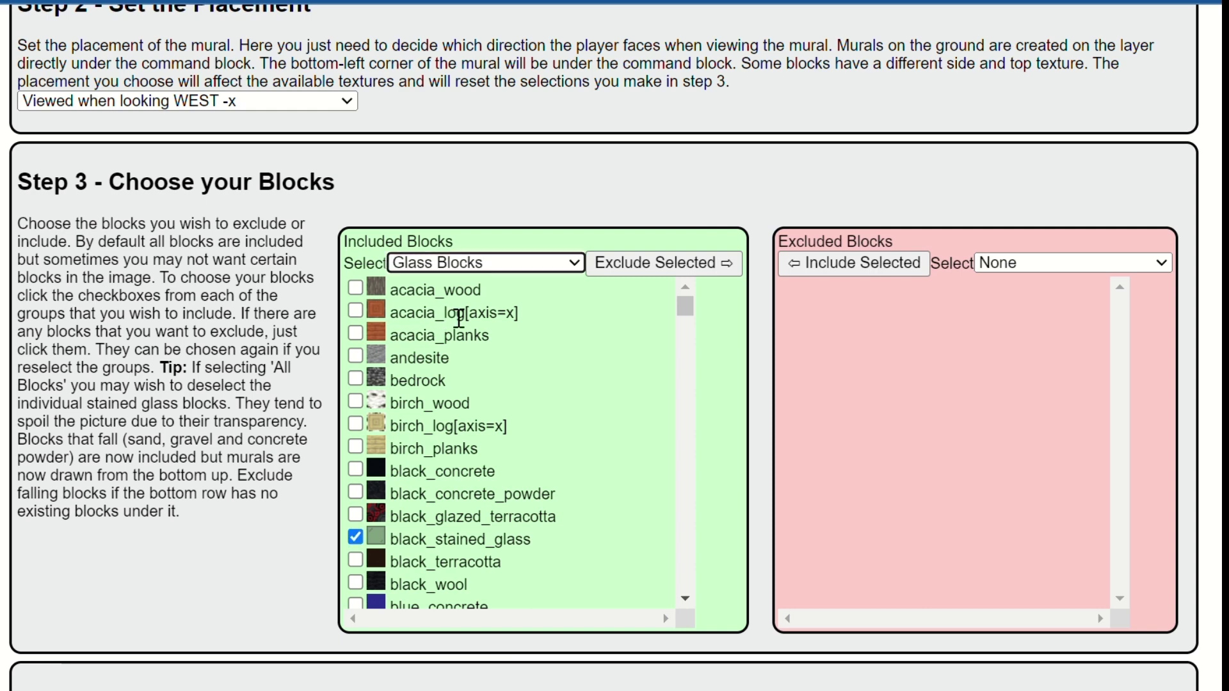
{"action": "scroll", "coordinate": [458, 317], "scroll_direction": "down", "scroll_amount": 15}
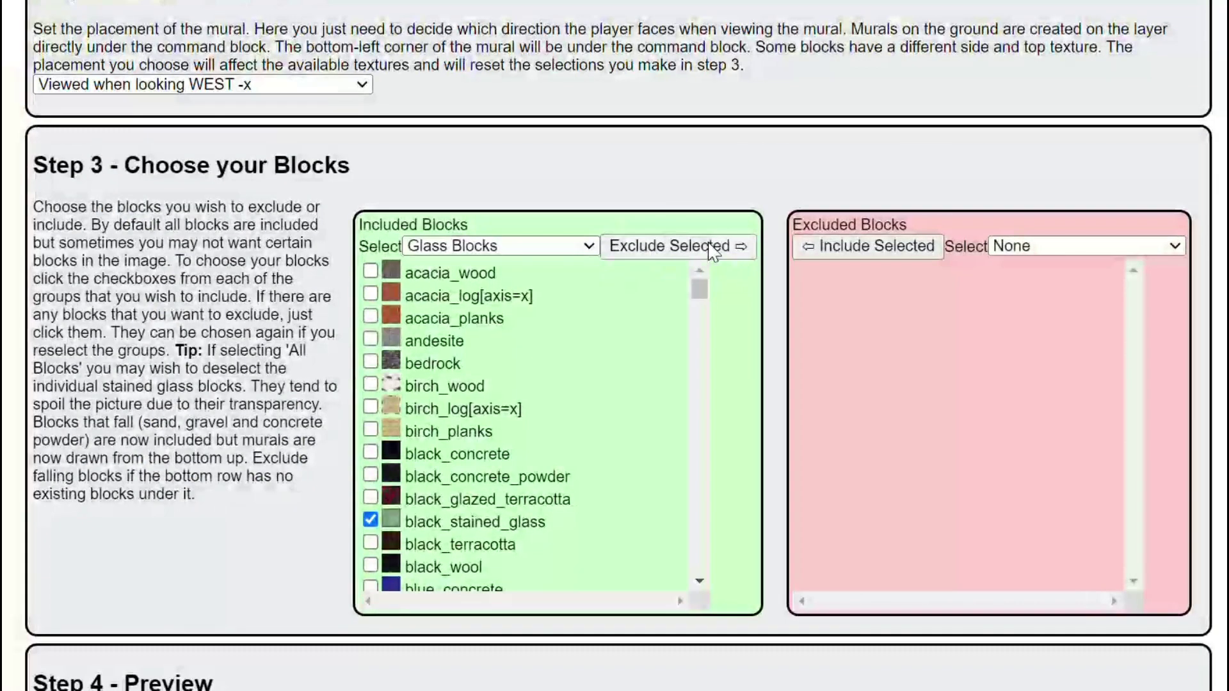
{"action": "left_click", "coordinate": [739, 256]}
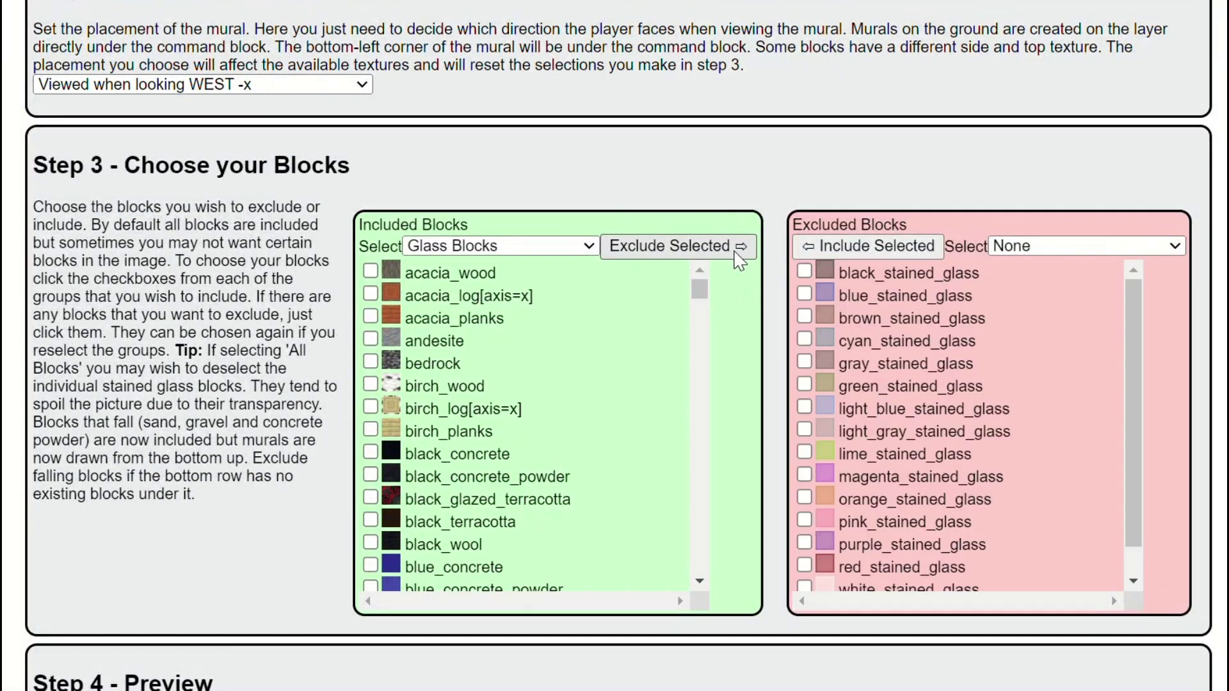
{"action": "scroll", "coordinate": [889, 416], "scroll_direction": "down", "scroll_amount": 1}
{"action": "scroll", "coordinate": [891, 398], "scroll_direction": "up", "scroll_amount": 1}
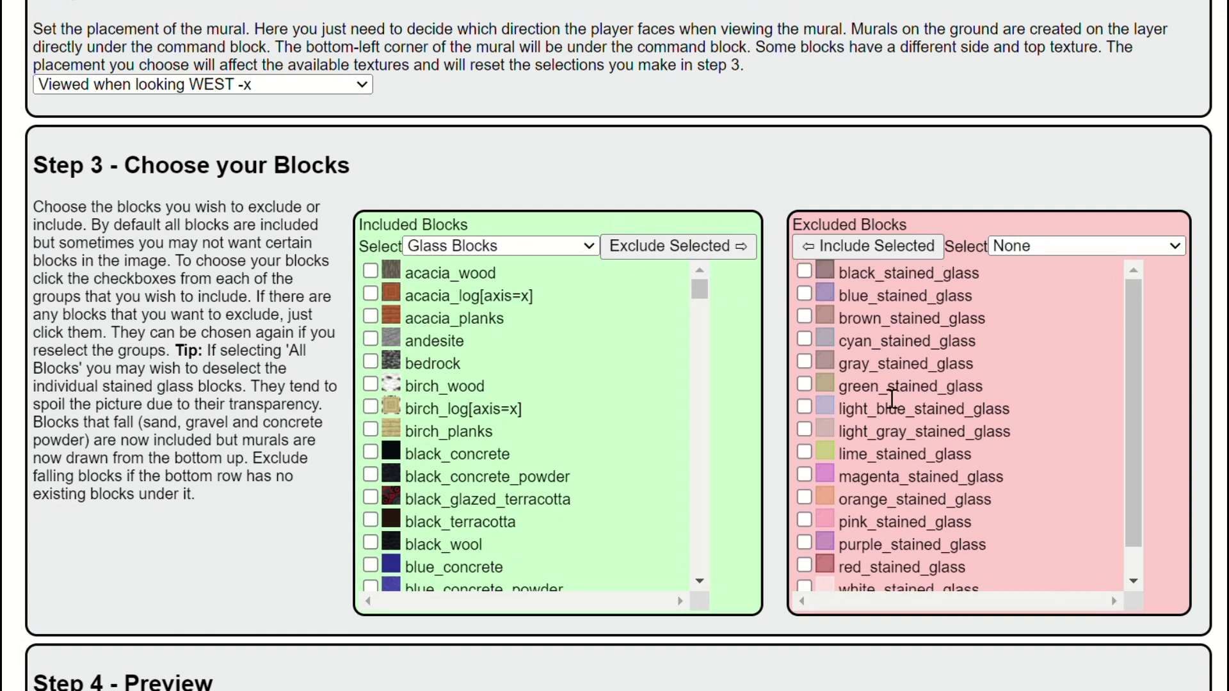
Step: Select All Blocks in the included blocks list and look through the checked entries
{"action": "scroll", "coordinate": [892, 398], "scroll_direction": "down", "scroll_amount": 1}
{"action": "scroll", "coordinate": [874, 422], "scroll_direction": "up", "scroll_amount": 1}
{"action": "key", "text": "a"}
{"action": "scroll", "coordinate": [447, 486], "scroll_direction": "down", "scroll_amount": 15}
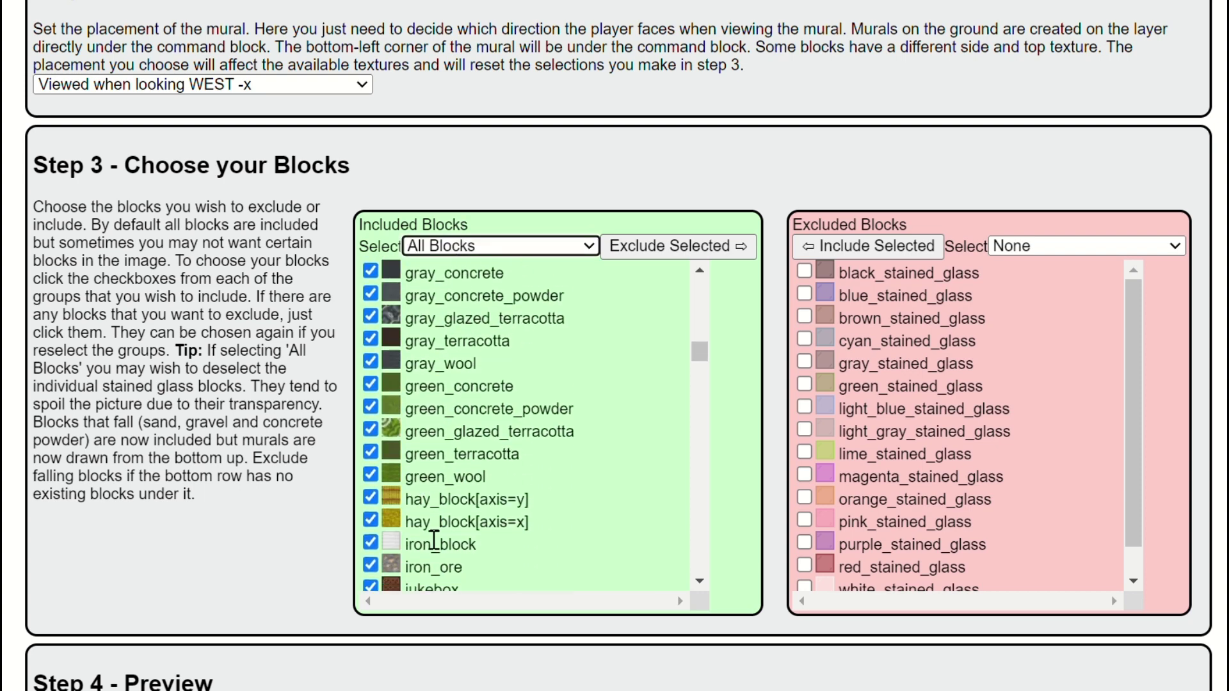
{"action": "scroll", "coordinate": [435, 541], "scroll_direction": "down", "scroll_amount": 15}
{"action": "scroll", "coordinate": [523, 490], "scroll_direction": "up", "scroll_amount": 20}
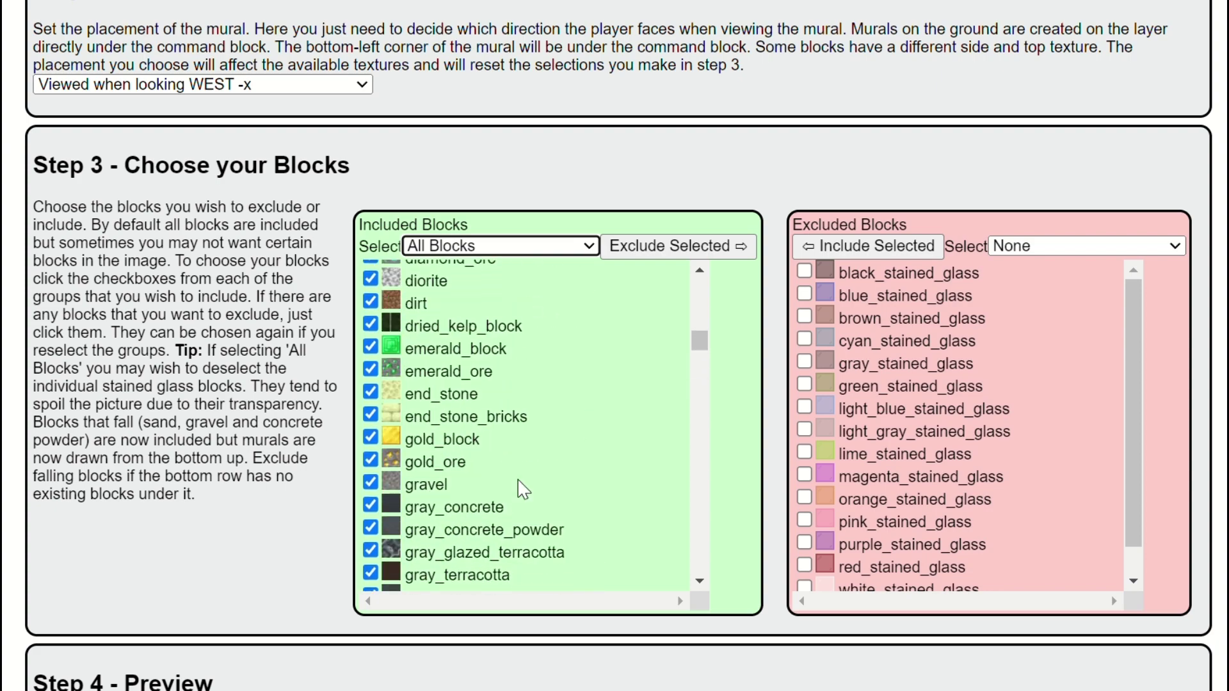
{"action": "scroll", "coordinate": [523, 489], "scroll_direction": "up", "scroll_amount": 14}
{"action": "scroll", "coordinate": [561, 488], "scroll_direction": "down", "scroll_amount": 7}
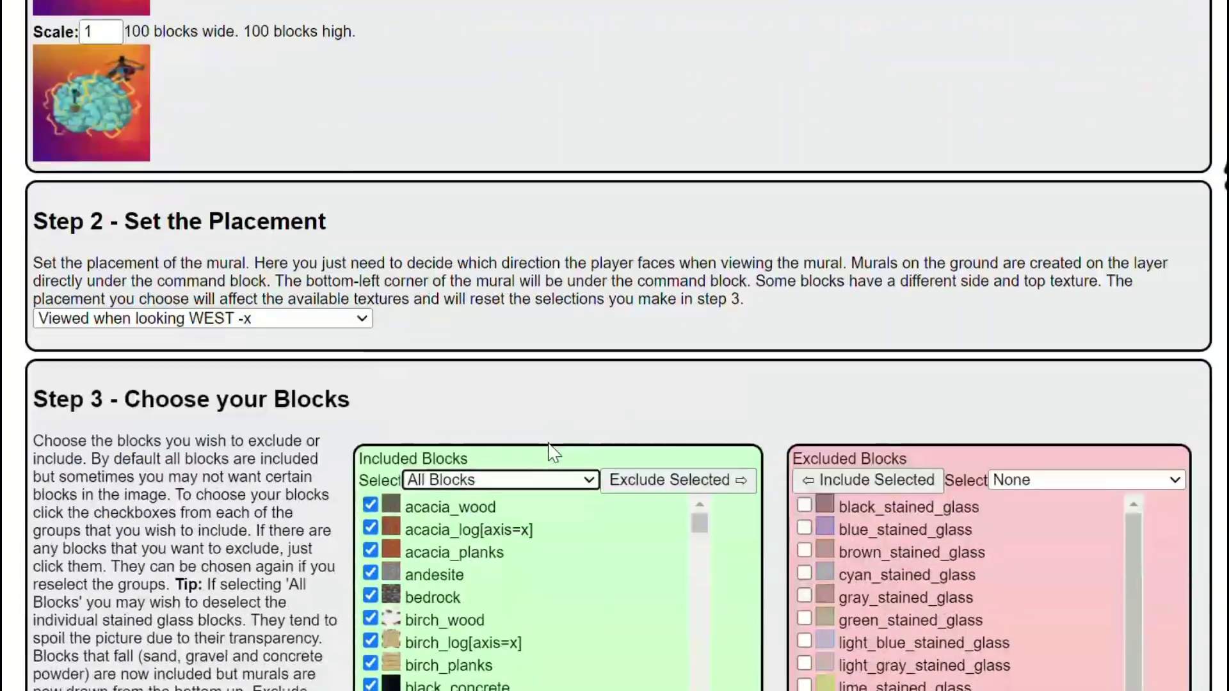
Step: Generate the mural preview with the chosen Minecraft blocks and inspect the rendered picture
{"action": "scroll", "coordinate": [932, 590], "scroll_direction": "down", "scroll_amount": 1}
{"action": "scroll", "coordinate": [804, 293], "scroll_direction": "down", "scroll_amount": 4}
{"action": "scroll", "coordinate": [184, 377], "scroll_direction": "up", "scroll_amount": 2}
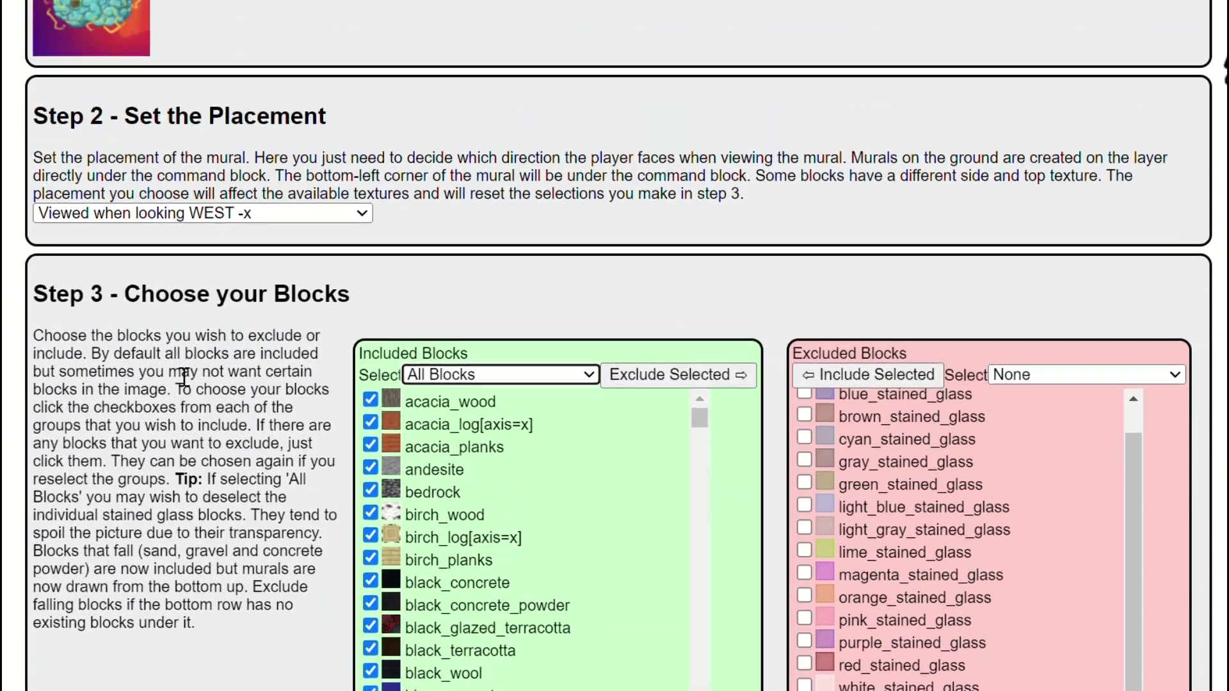
{"action": "scroll", "coordinate": [184, 378], "scroll_direction": "up", "scroll_amount": 1}
{"action": "scroll", "coordinate": [192, 359], "scroll_direction": "down", "scroll_amount": 10}
{"action": "scroll", "coordinate": [206, 376], "scroll_direction": "up", "scroll_amount": 1}
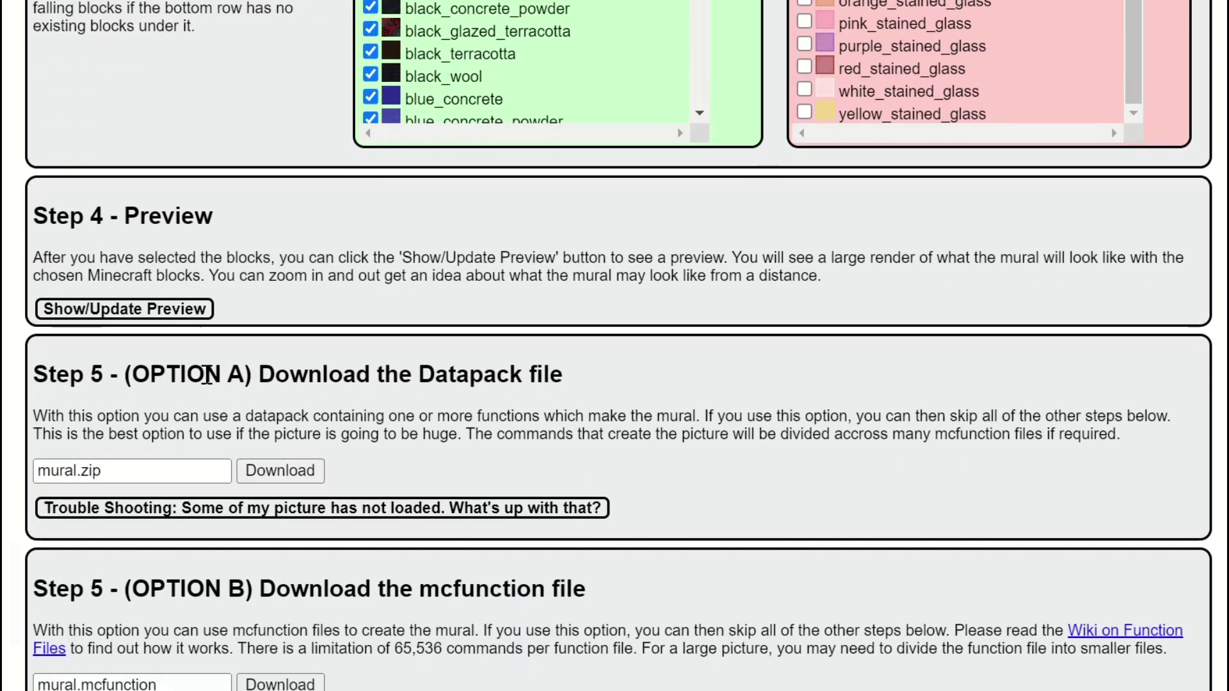
{"action": "scroll", "coordinate": [207, 376], "scroll_direction": "up", "scroll_amount": 2}
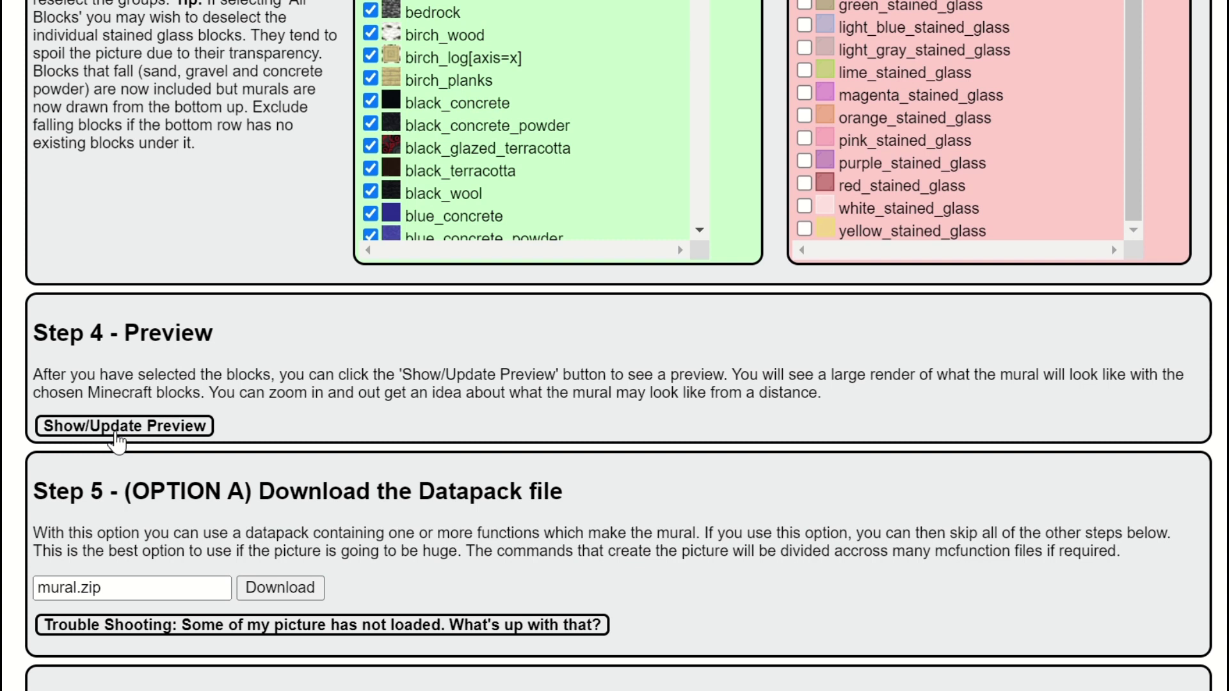
{"action": "left_click", "coordinate": [154, 439]}
{"action": "scroll", "coordinate": [339, 446], "scroll_direction": "down", "scroll_amount": 5}
{"action": "scroll", "coordinate": [611, 391], "scroll_direction": "down", "scroll_amount": 6}
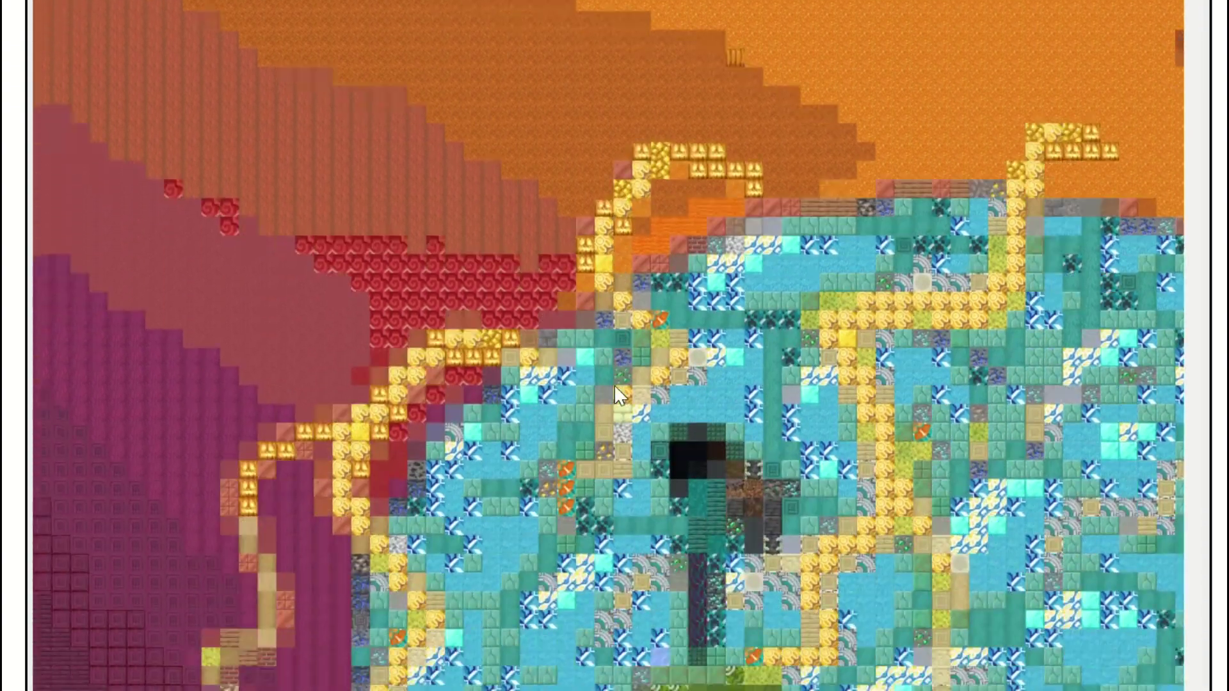
{"action": "scroll", "coordinate": [615, 383], "scroll_direction": "down", "scroll_amount": 5}
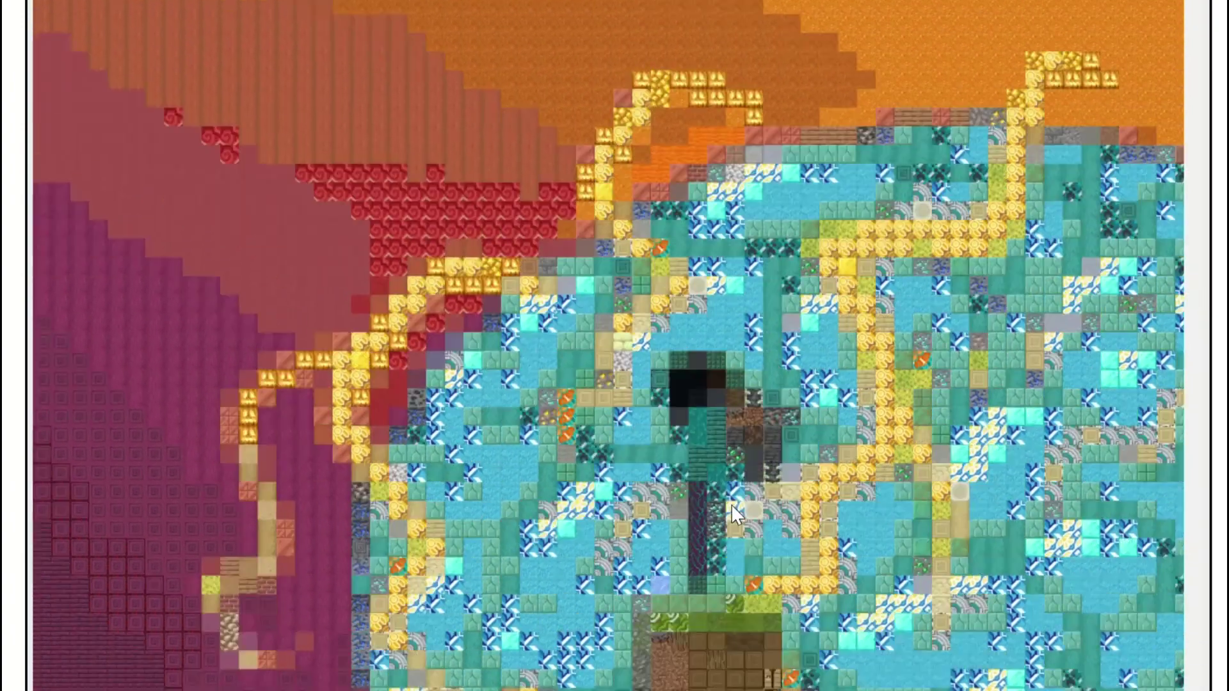
{"action": "scroll", "coordinate": [731, 504], "scroll_direction": "down", "scroll_amount": 4}
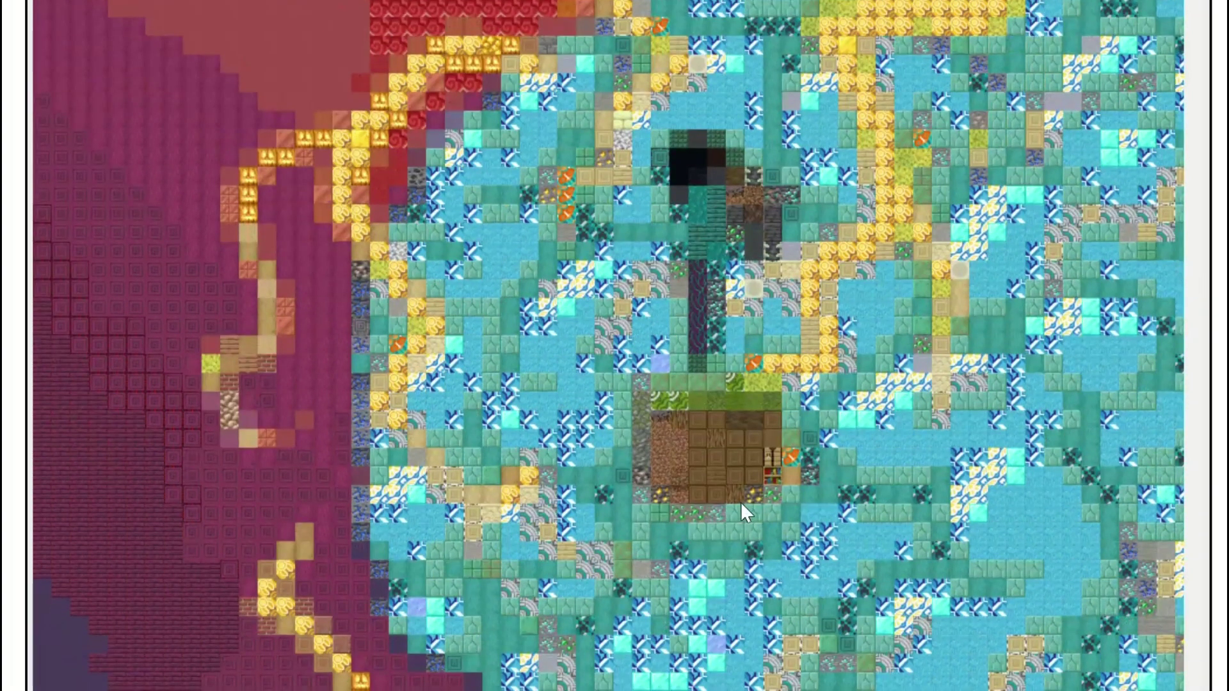
Step: Download the mural as the datapack file mural.zip using Option A
{"action": "scroll", "coordinate": [743, 501], "scroll_direction": "up", "scroll_amount": 10}
{"action": "scroll", "coordinate": [661, 351], "scroll_direction": "down", "scroll_amount": 13}
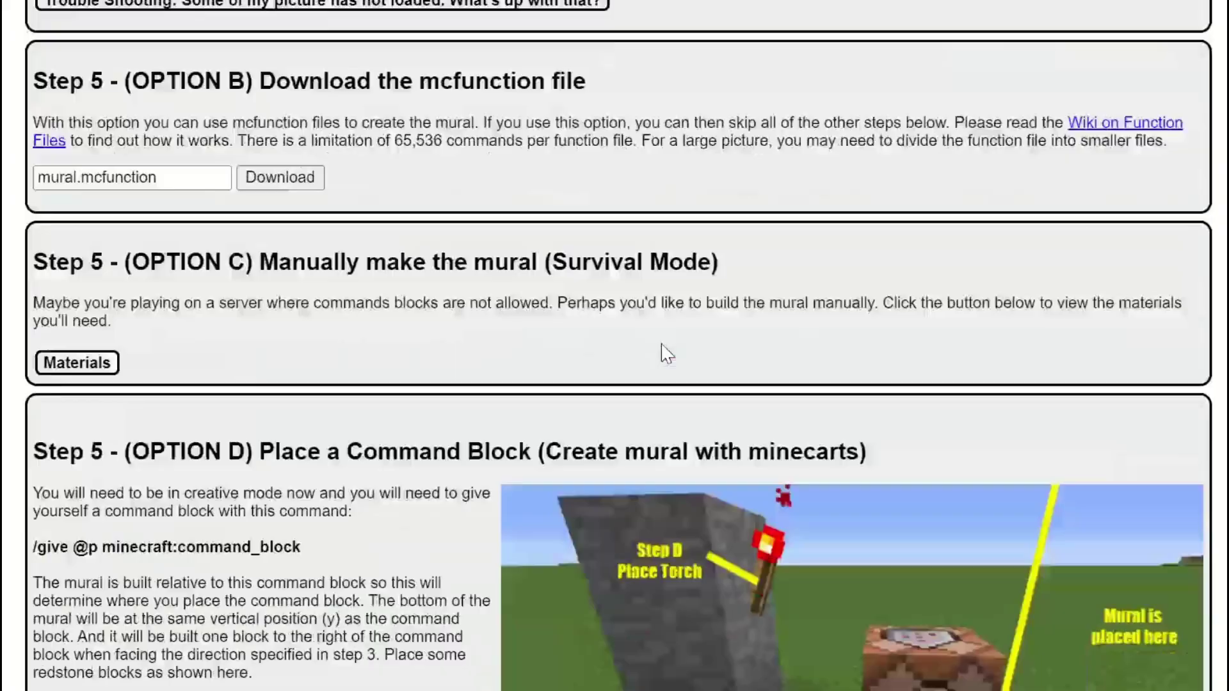
{"action": "scroll", "coordinate": [539, 360], "scroll_direction": "up", "scroll_amount": 7}
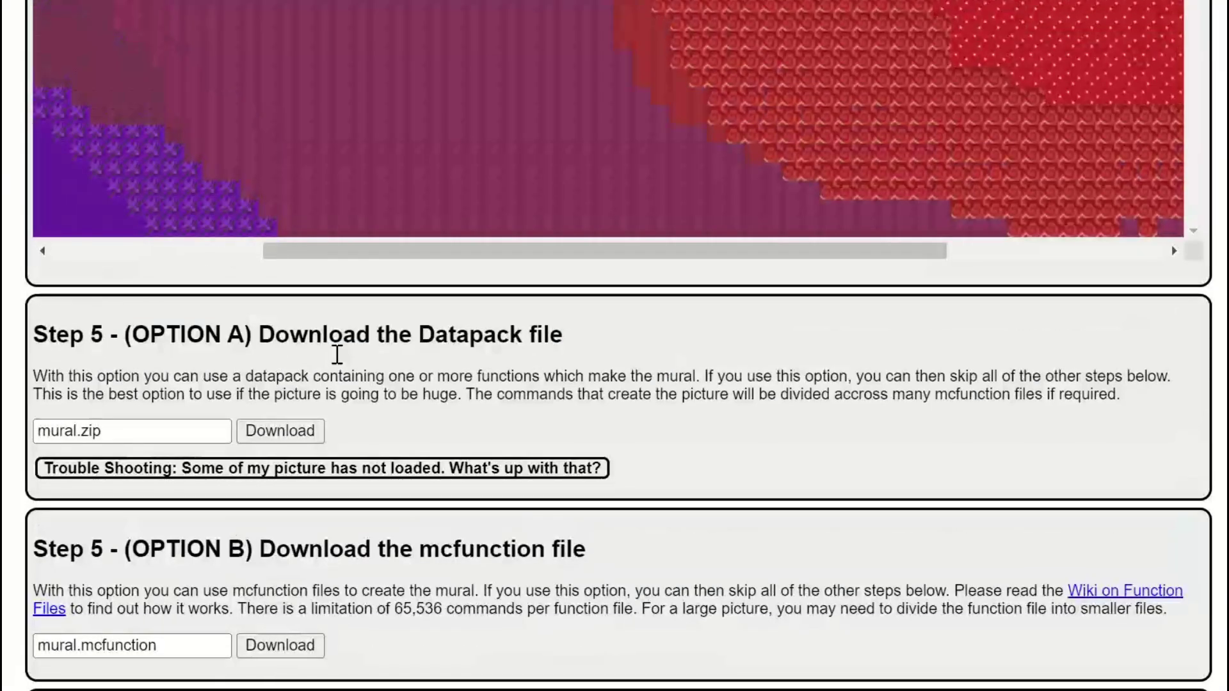
{"action": "scroll", "coordinate": [320, 374], "scroll_direction": "down", "scroll_amount": 2}
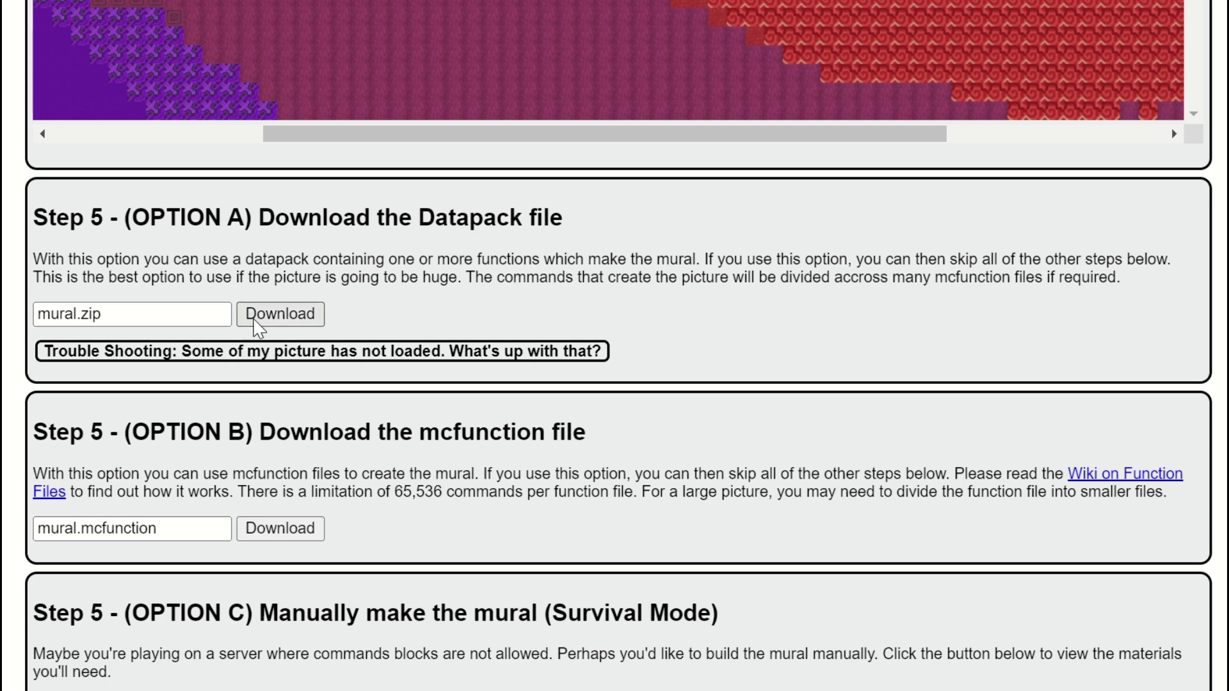
{"action": "left_click", "coordinate": [258, 320]}
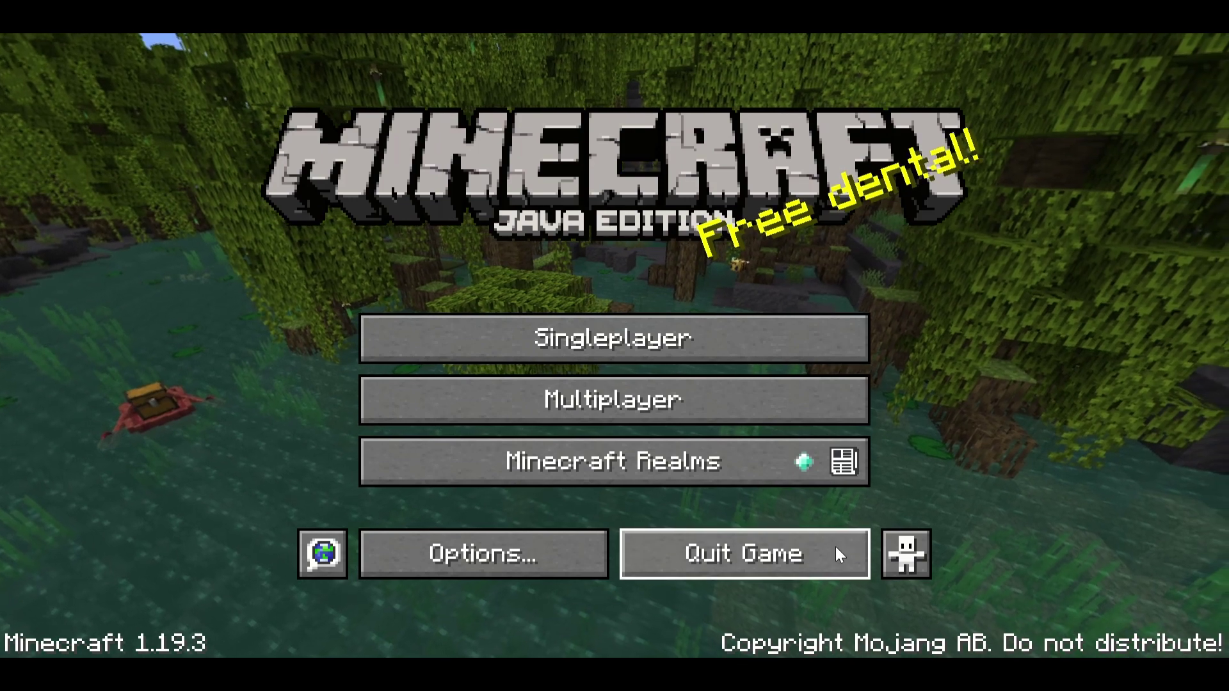
Step: Open the singleplayer world list, look through the saved worlds, and start creating a new world
{"action": "left_click", "coordinate": [730, 362]}
{"action": "scroll", "coordinate": [717, 363], "scroll_direction": "down", "scroll_amount": 5}
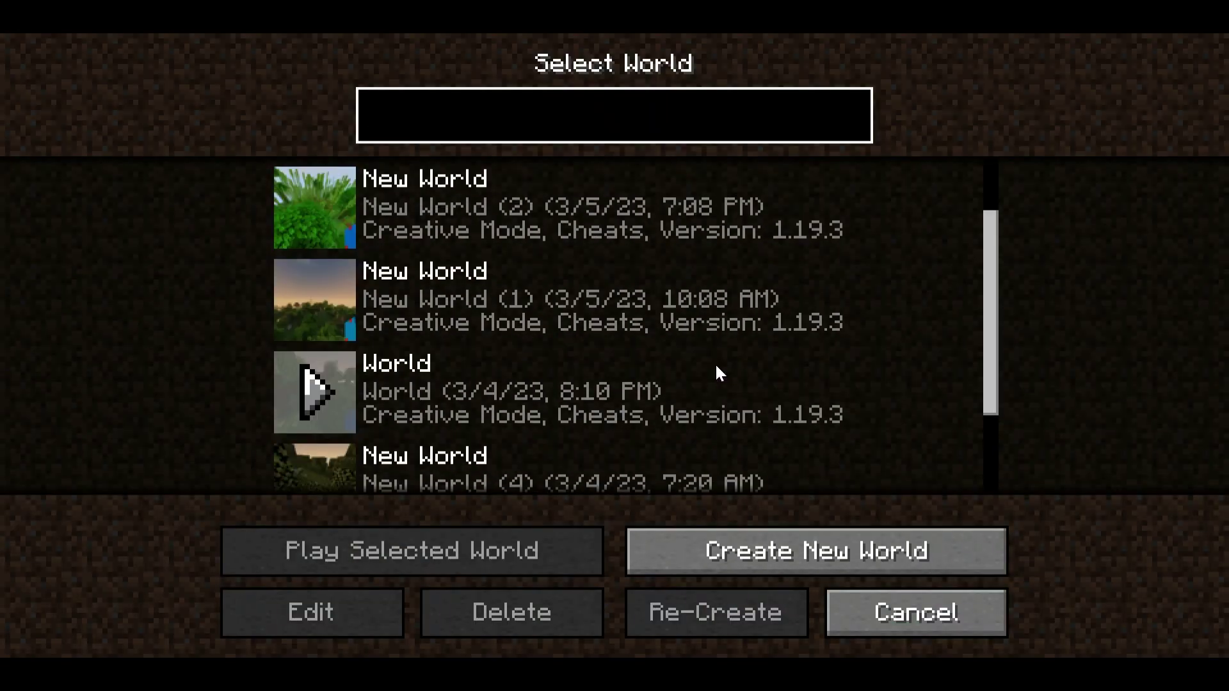
{"action": "scroll", "coordinate": [659, 411], "scroll_direction": "up", "scroll_amount": 4}
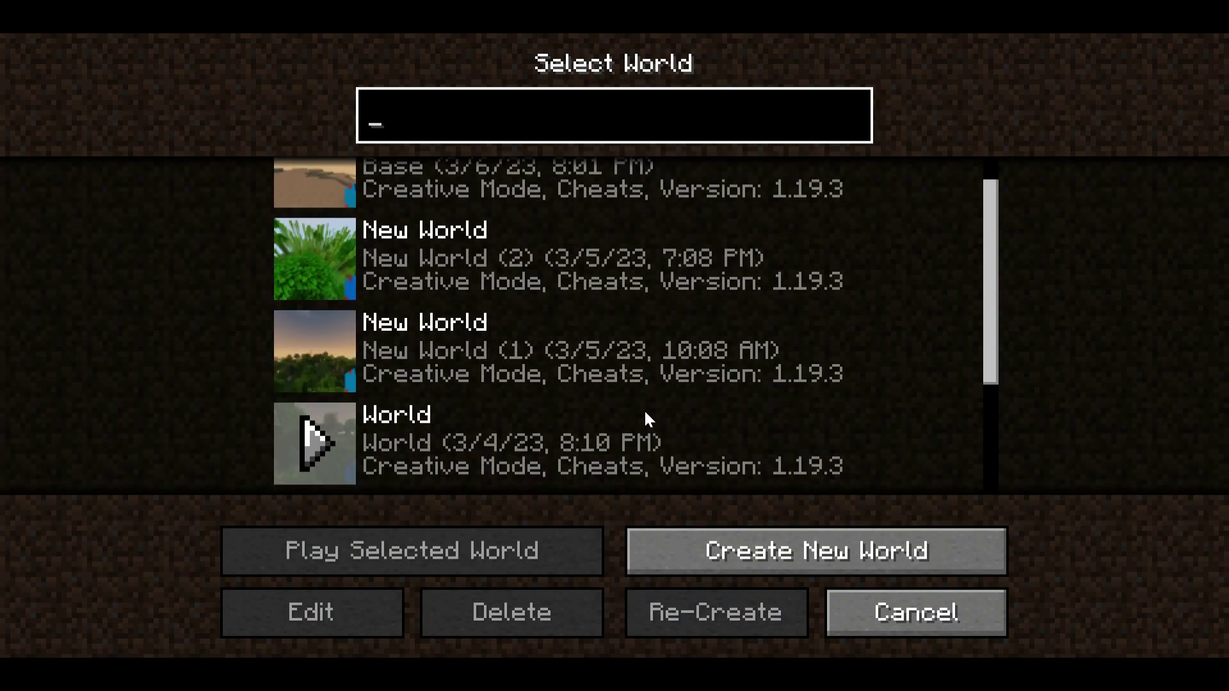
{"action": "scroll", "coordinate": [640, 397], "scroll_direction": "up", "scroll_amount": 1}
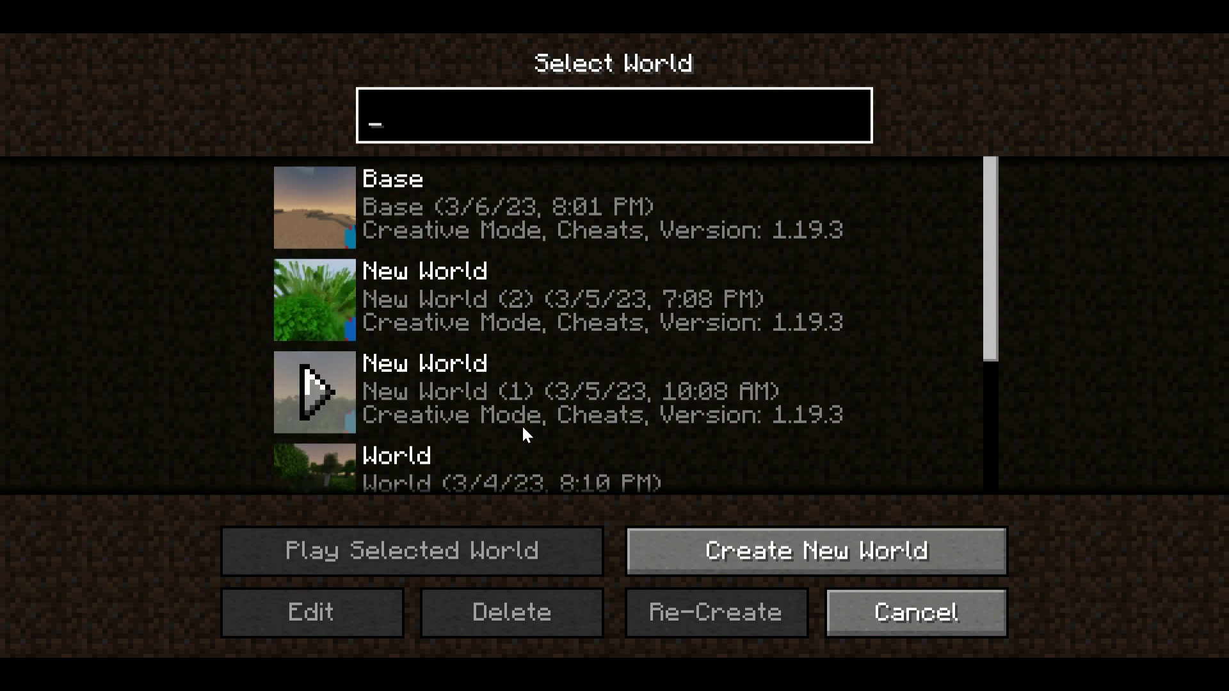
{"action": "scroll", "coordinate": [423, 324], "scroll_direction": "down", "scroll_amount": 4}
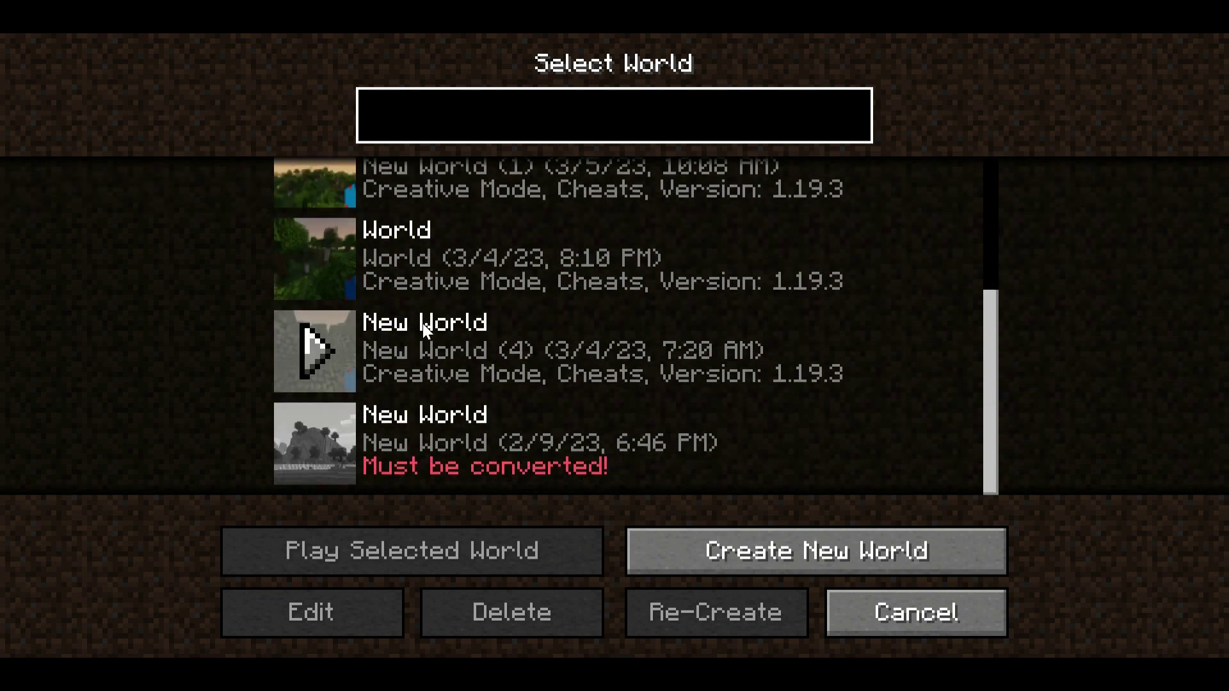
{"action": "scroll", "coordinate": [422, 324], "scroll_direction": "up", "scroll_amount": 3}
{"action": "left_click", "coordinate": [750, 558]}
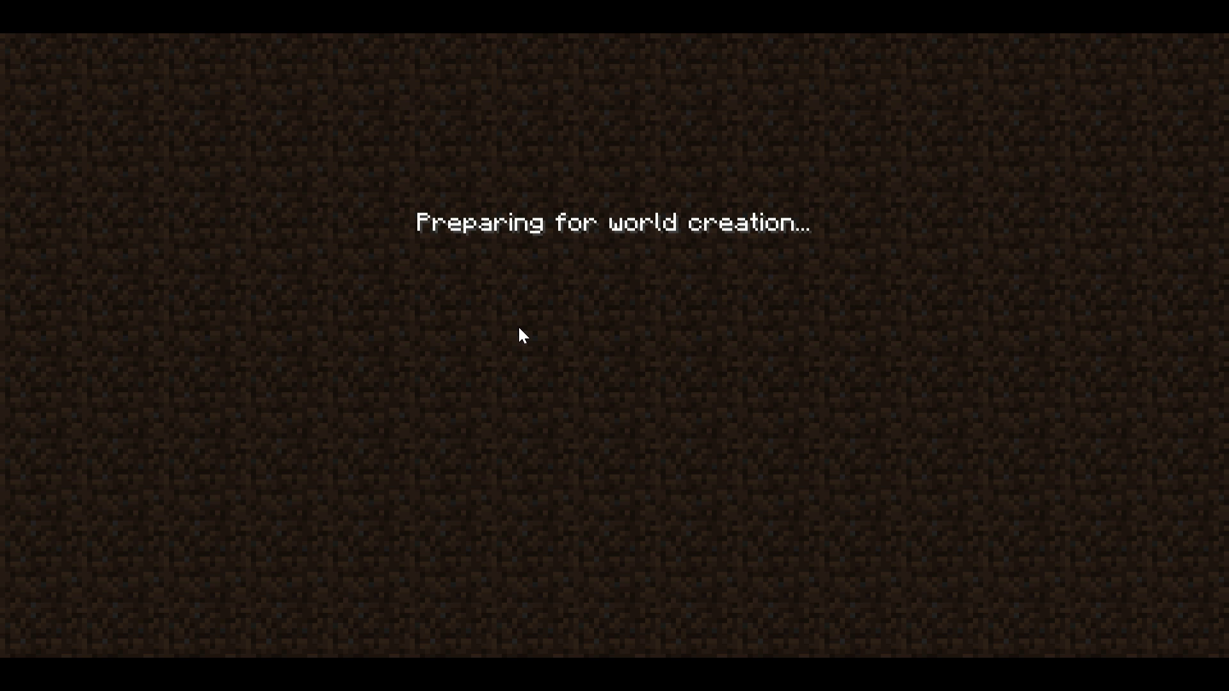
Step: Set the world type to Superflat, keep structure generation on and the bonus chest off, and create the world
{"action": "left_click", "coordinate": [699, 337]}
{"action": "left_click", "coordinate": [698, 338]}
{"action": "left_click", "coordinate": [698, 337]}
{"action": "left_click", "coordinate": [704, 340]}
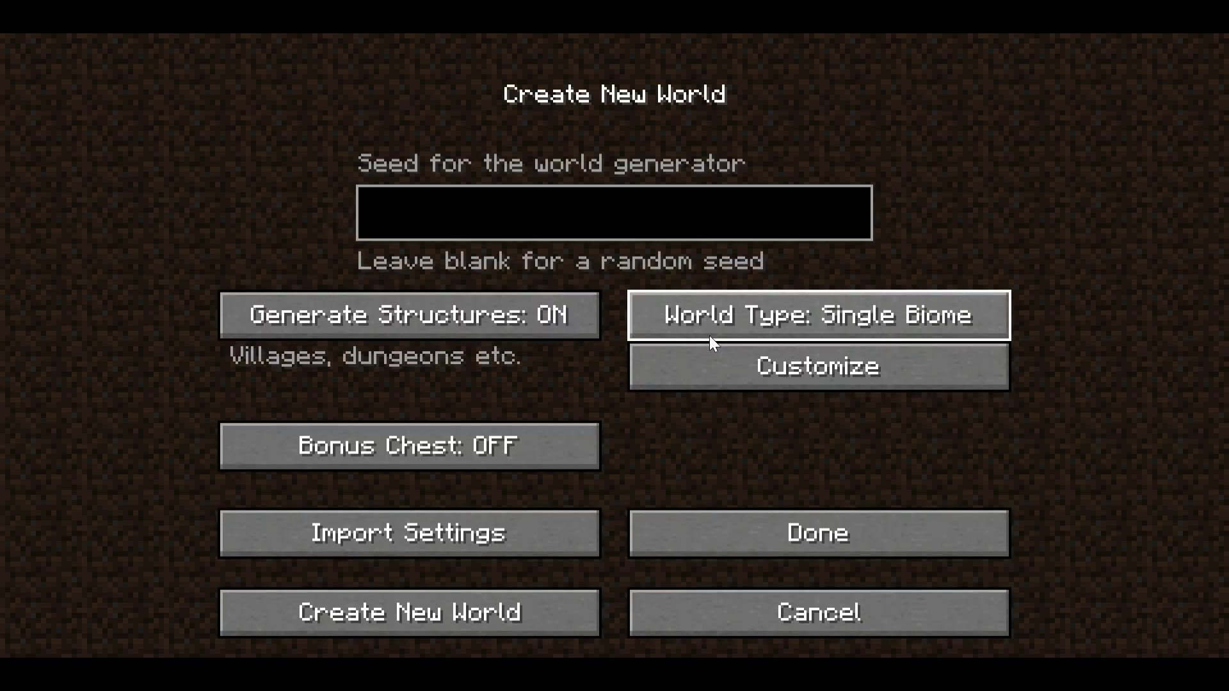
{"action": "left_click", "coordinate": [709, 336]}
{"action": "left_click", "coordinate": [964, 321]}
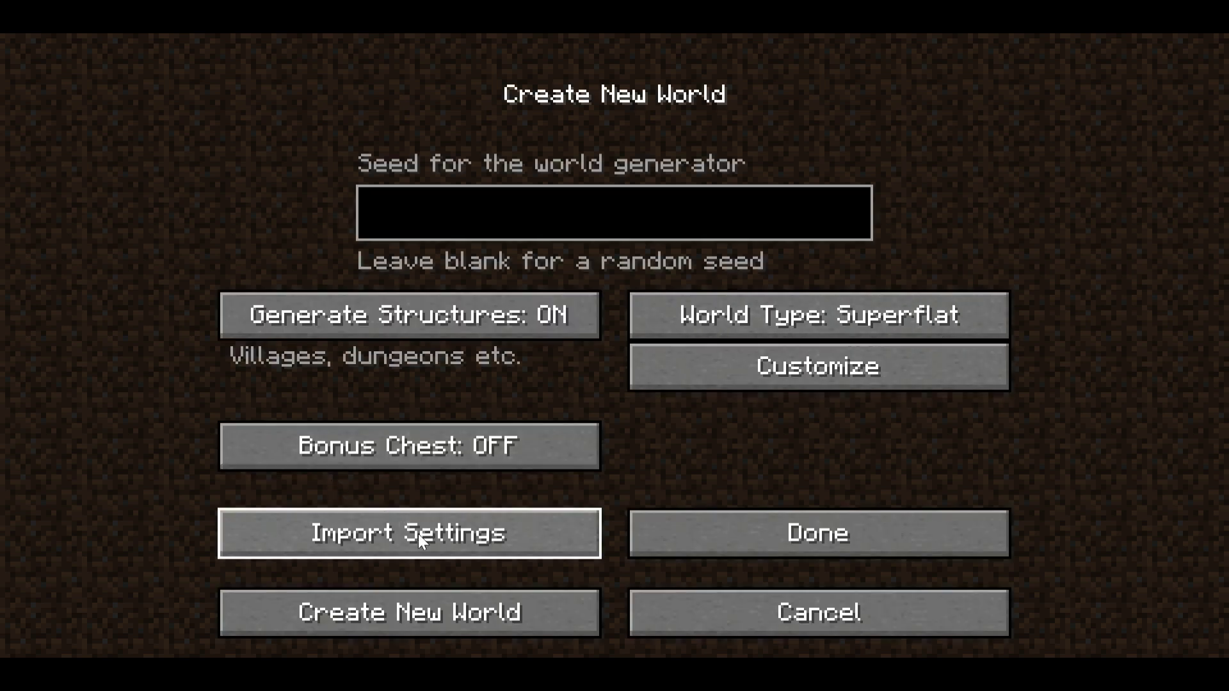
{"action": "left_click", "coordinate": [502, 612]}
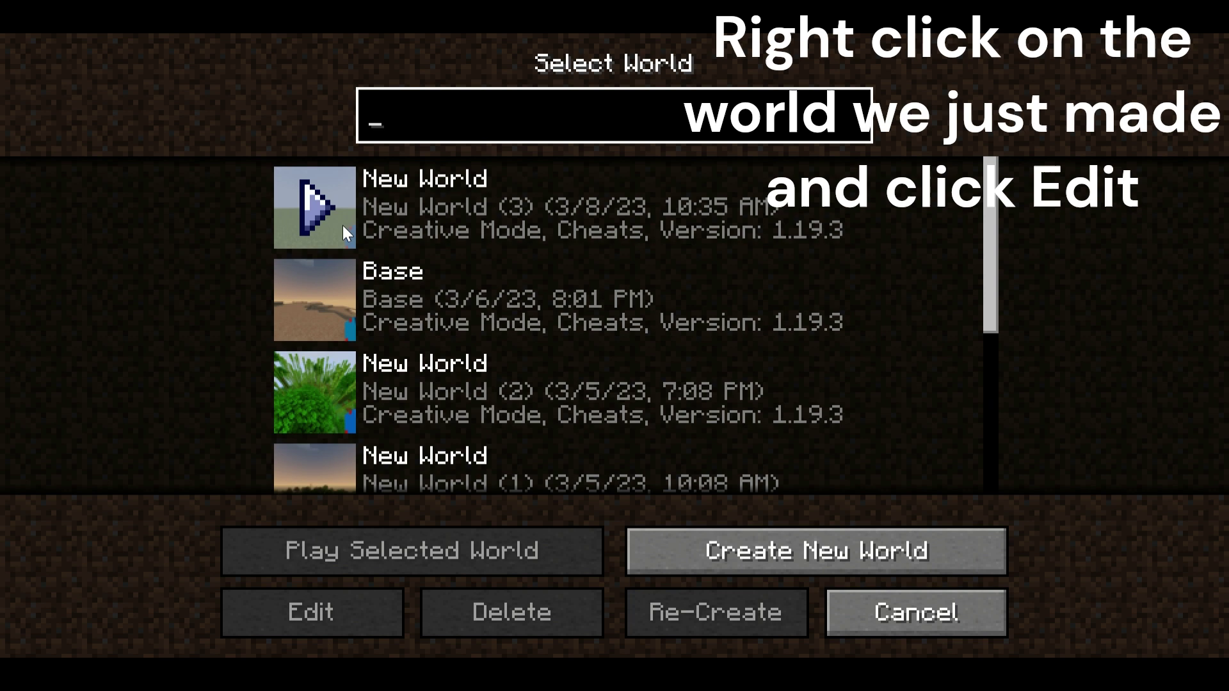
Step: Open New World (3) for editing, and cut mural.zip from the Downloads folder in File Explorer
{"action": "left_click", "coordinate": [388, 206]}
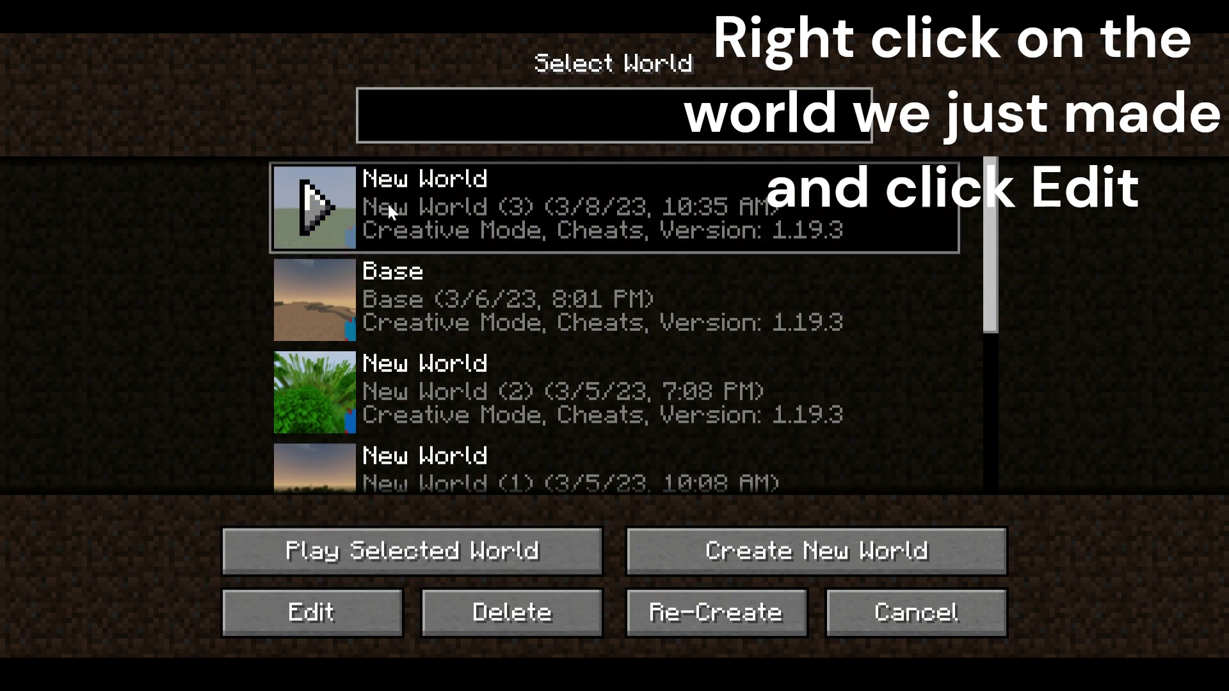
{"action": "left_click", "coordinate": [360, 615]}
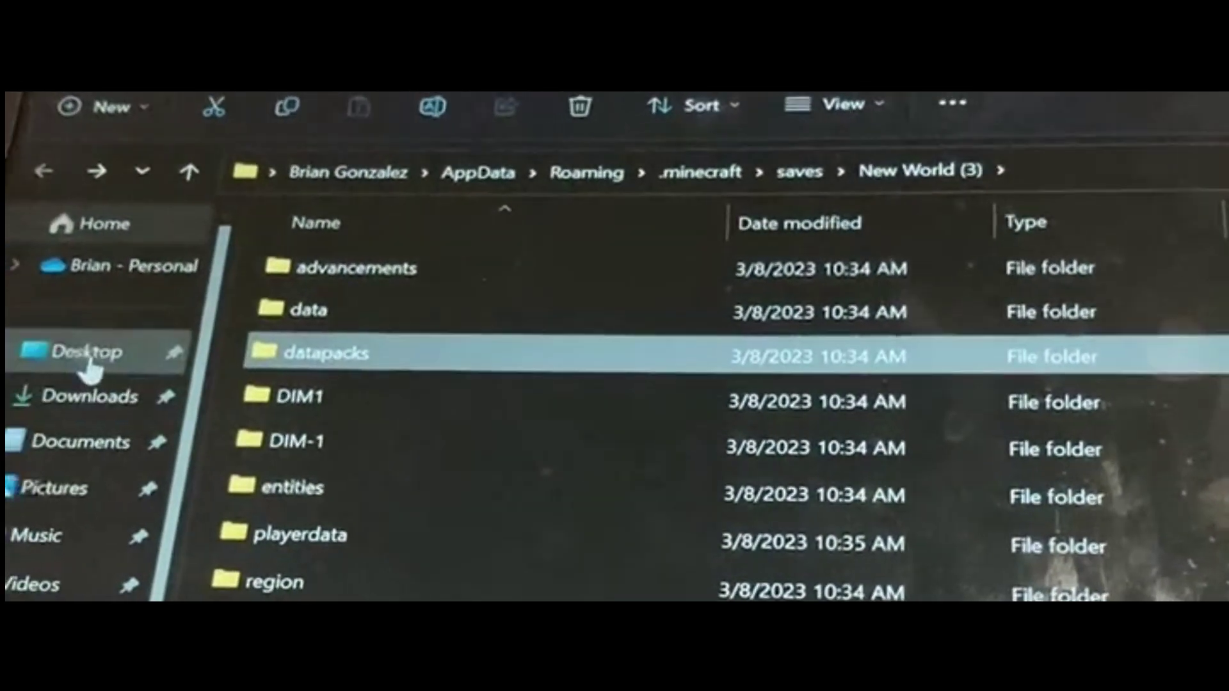
{"action": "left_click", "coordinate": [131, 376]}
{"action": "left_click", "coordinate": [342, 329]}
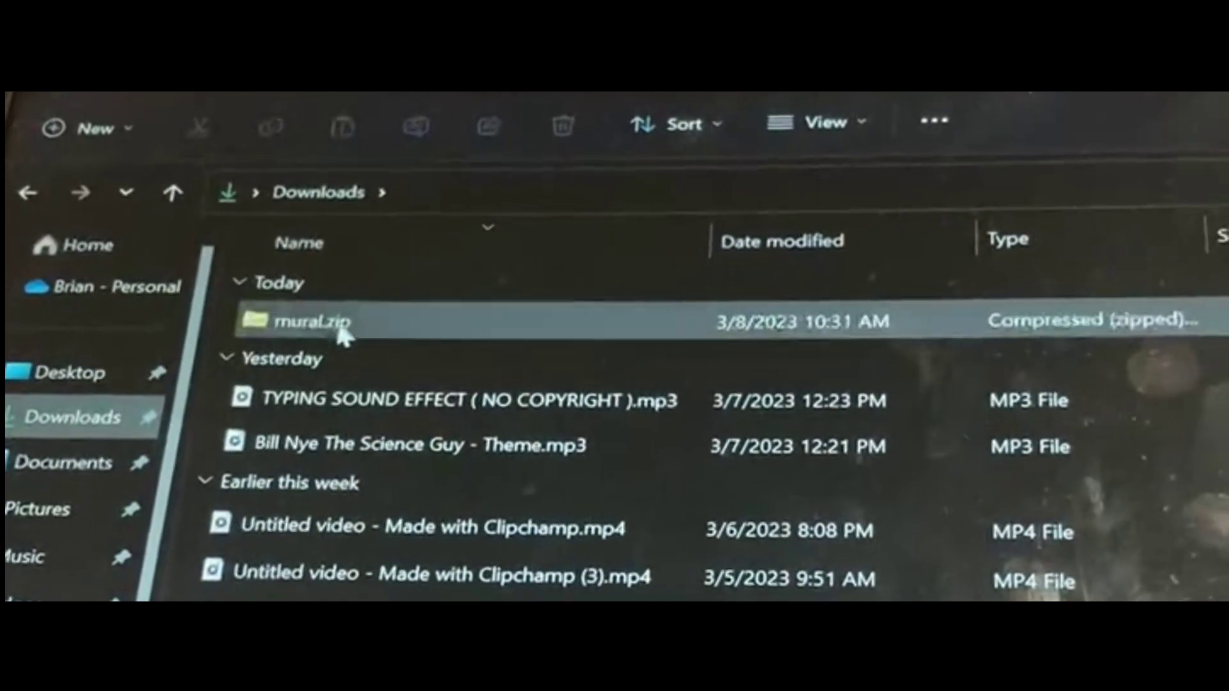
{"action": "right_click", "coordinate": [341, 328]}
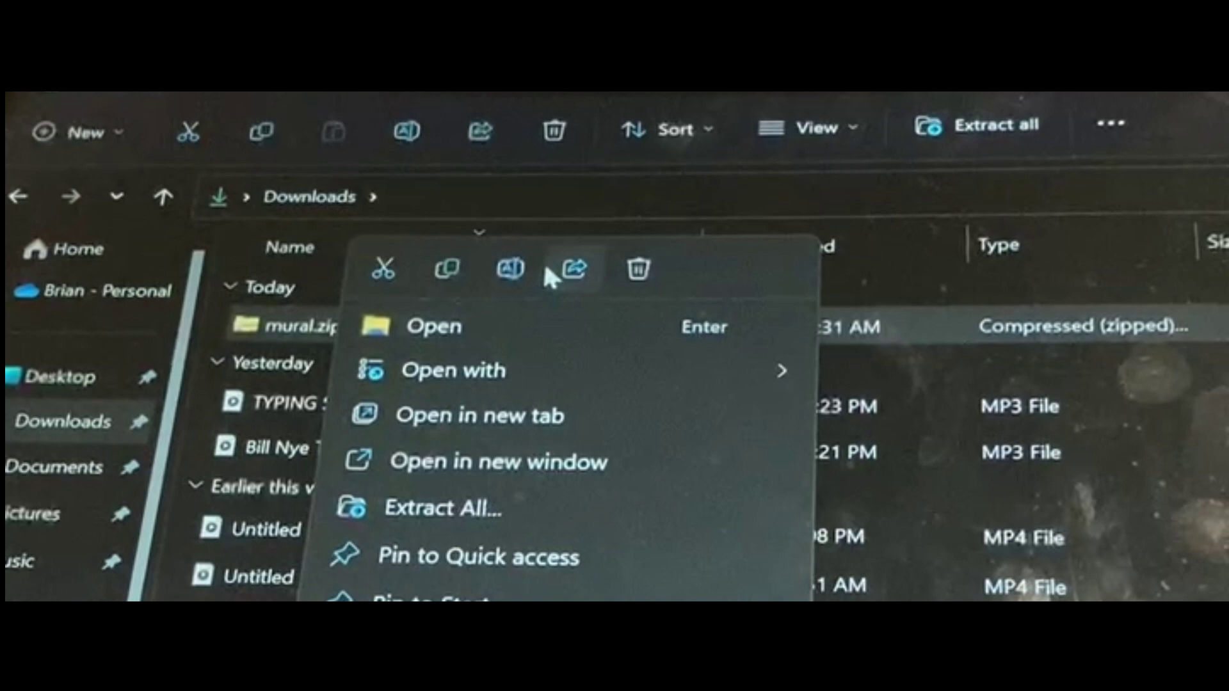
{"action": "left_click", "coordinate": [384, 269]}
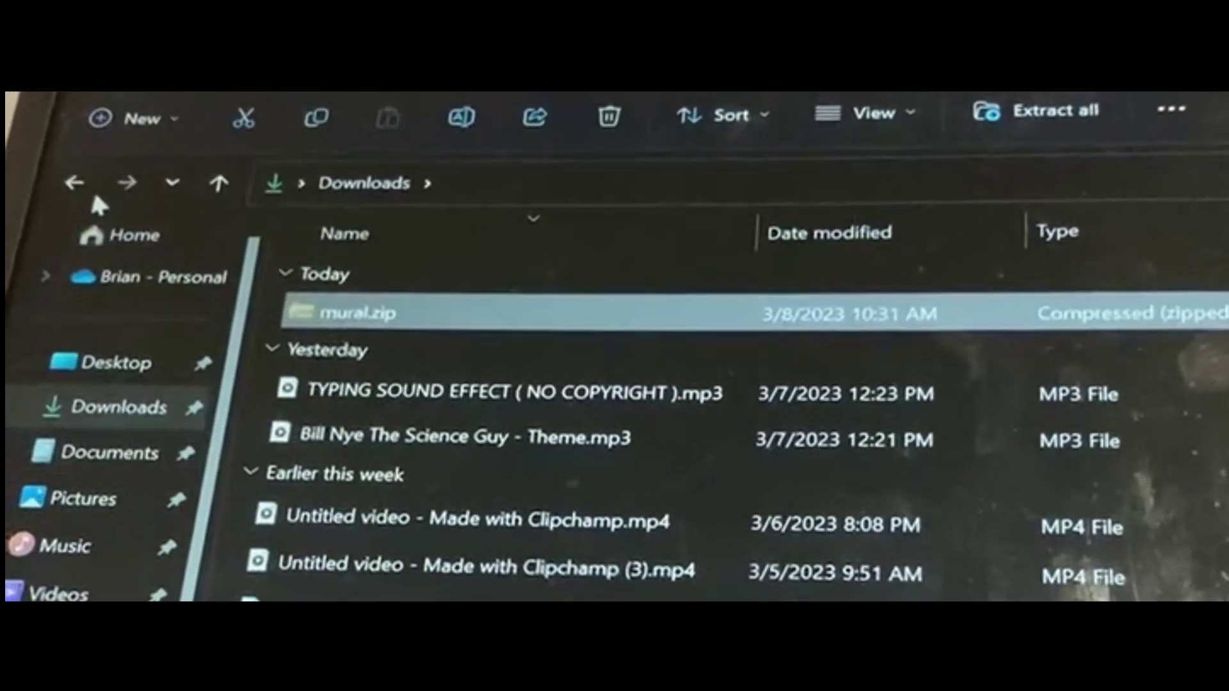
Step: Return to the New World (3) save folder and paste mural.zip into its datapacks folder
{"action": "left_click", "coordinate": [78, 181]}
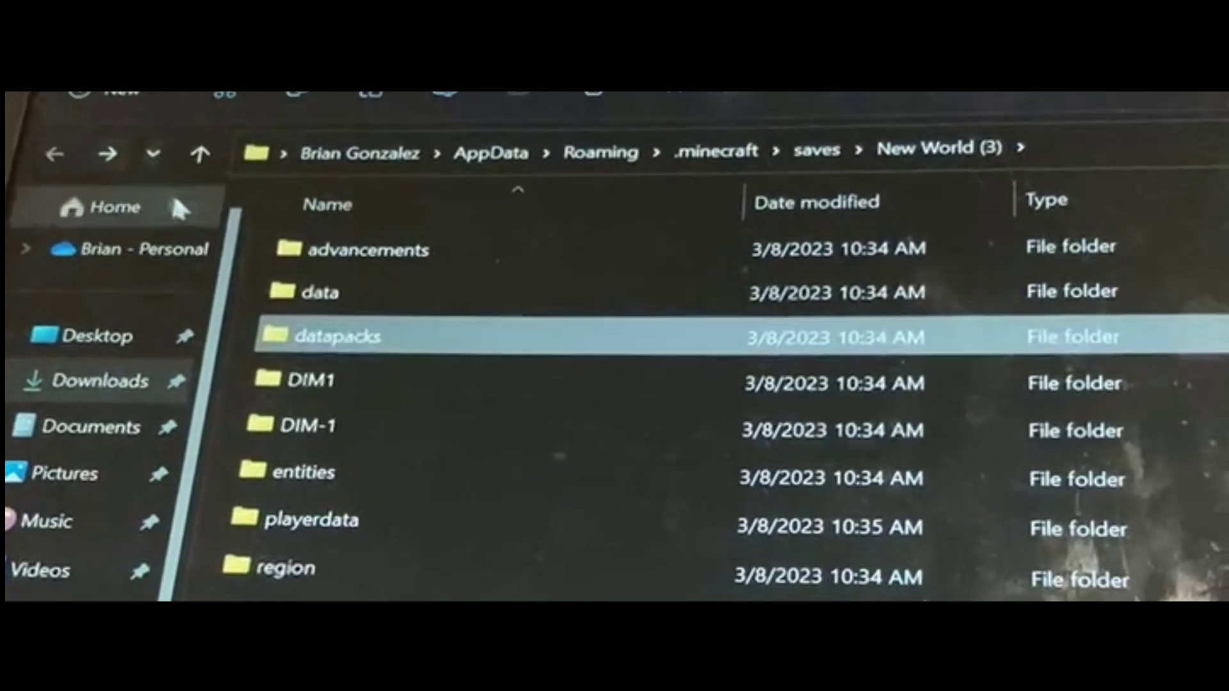
{"action": "double_click", "coordinate": [413, 338]}
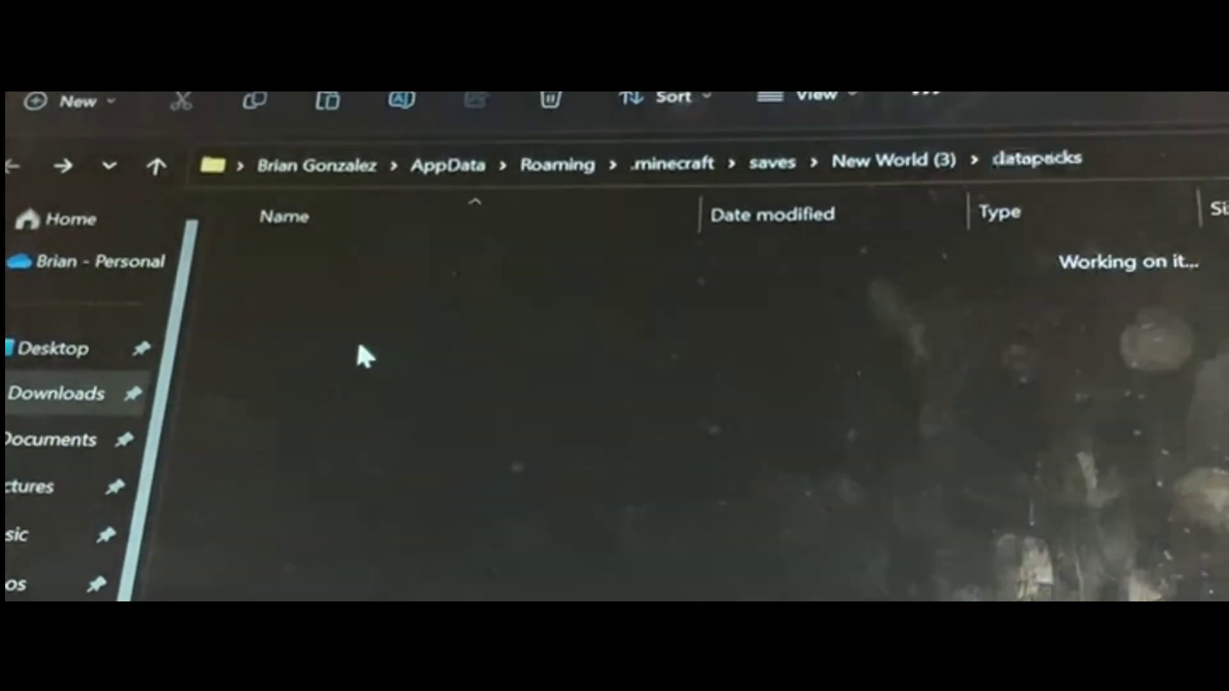
{"action": "right_click", "coordinate": [517, 342]}
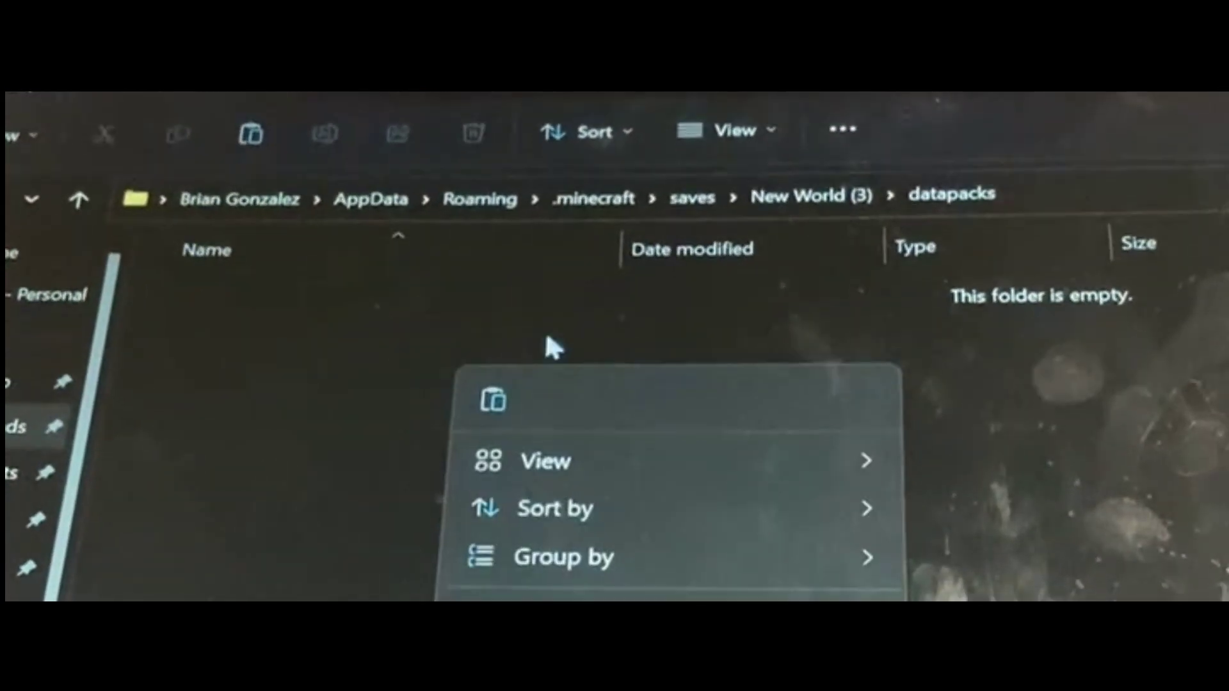
{"action": "left_click", "coordinate": [493, 399]}
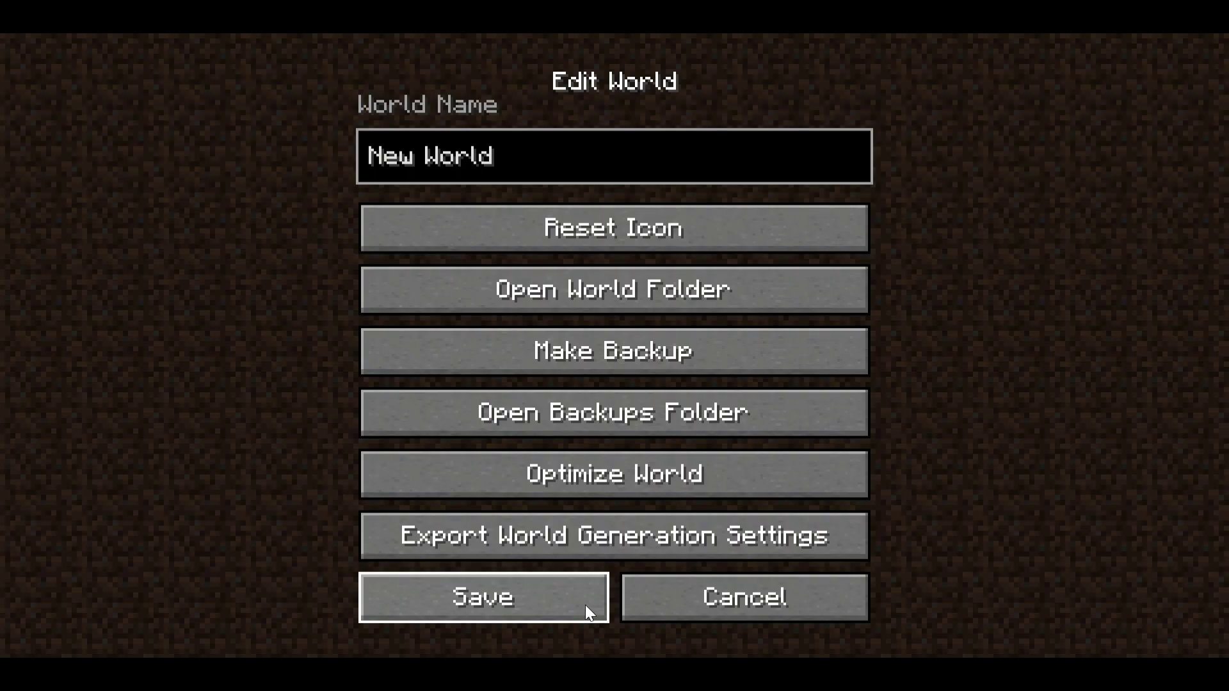
Step: Switch back to Minecraft, save the world's edit settings, and enter New World (3)
{"action": "left_click", "coordinate": [584, 608]}
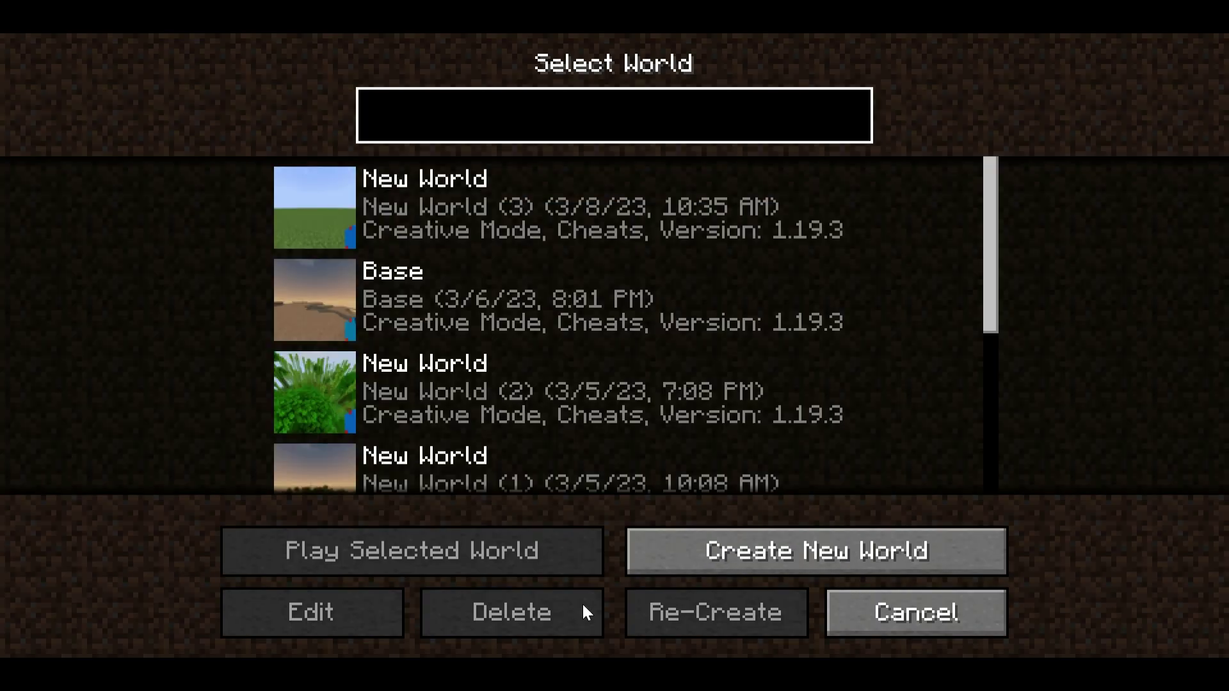
{"action": "mouse_move", "coordinate": [360, 224]}
{"action": "left_click", "coordinate": [306, 210]}
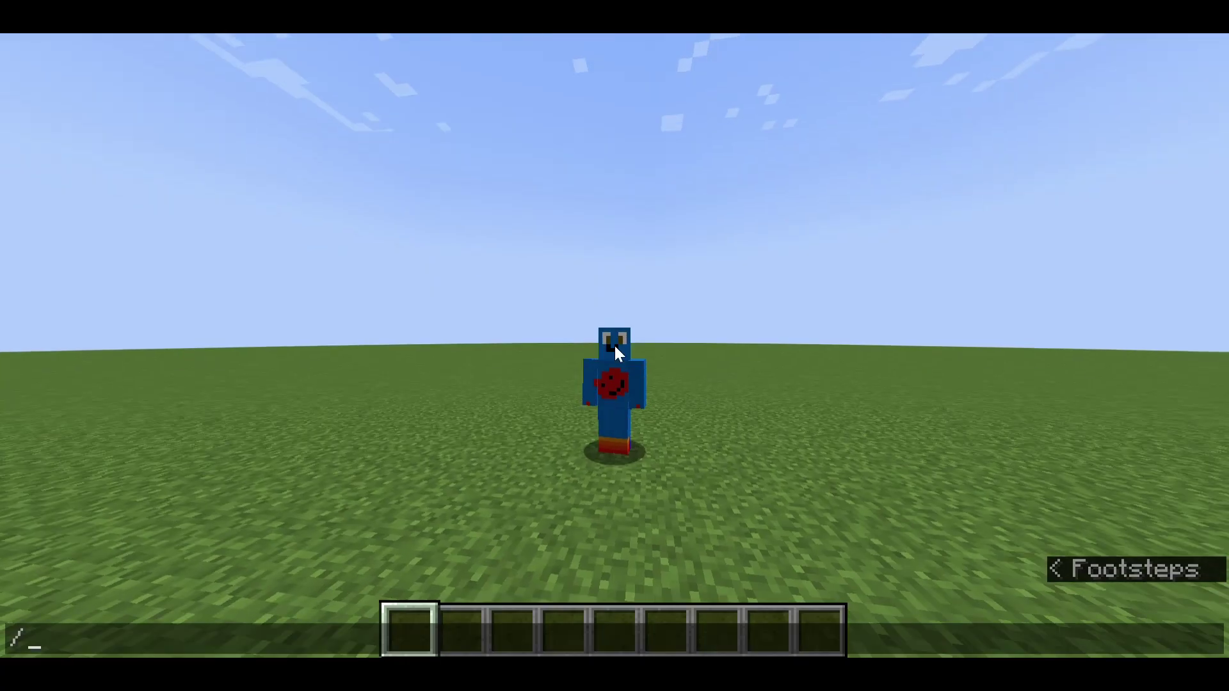
Step: Give the nearest player the Speed effect for 100 seconds with amplifier 1
{"action": "type", "text": "effect give"}
{"action": "type", "text": " @p spee"}
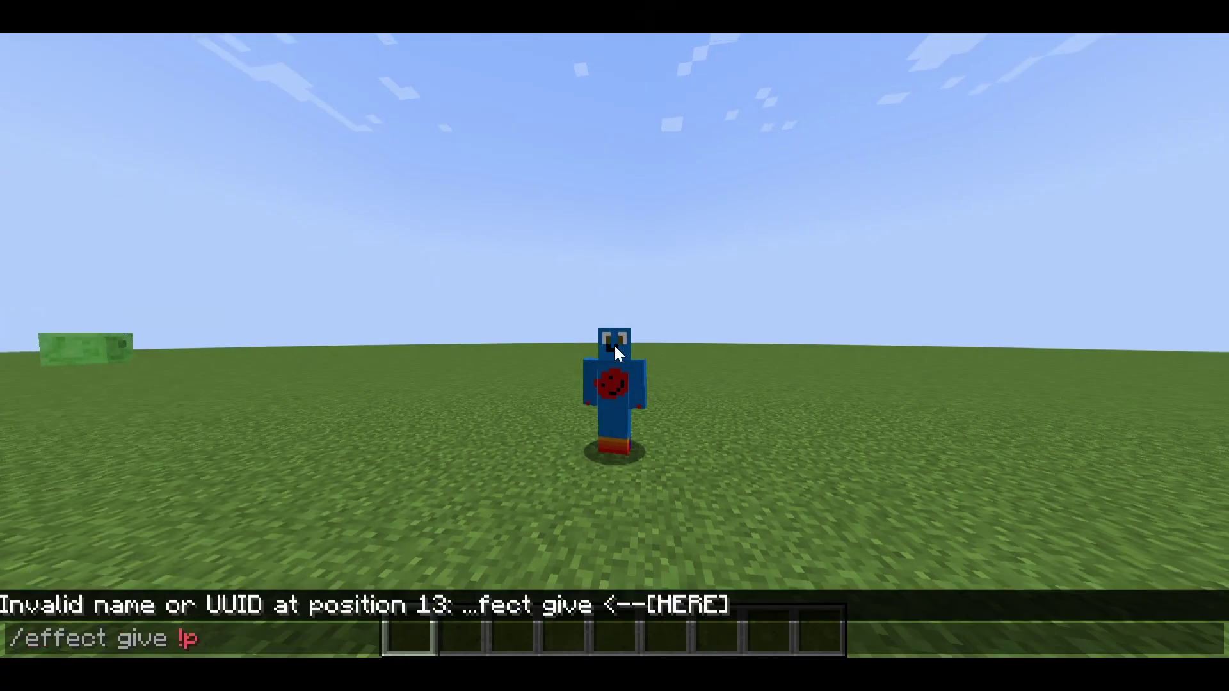
{"action": "type", "text": "d 100 1"}
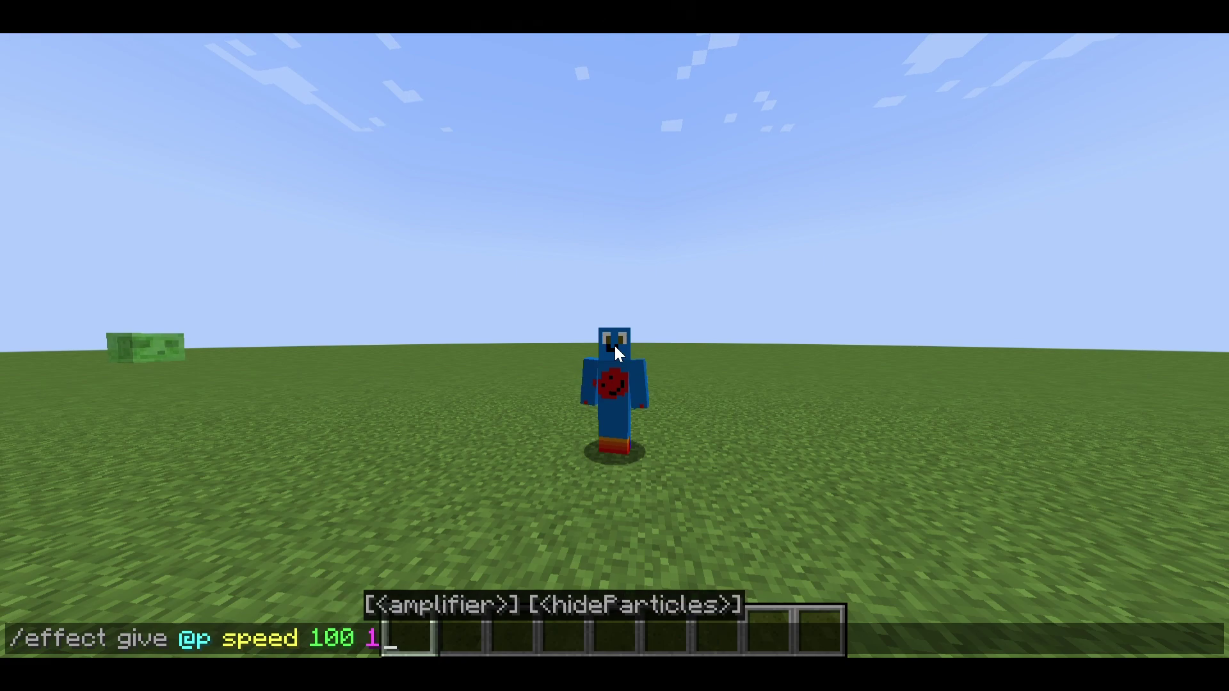
{"action": "key", "text": "Return"}
Step: Switch to first-person view and run the datapack function mm:mural to build the mural
{"action": "key", "text": "F5"}
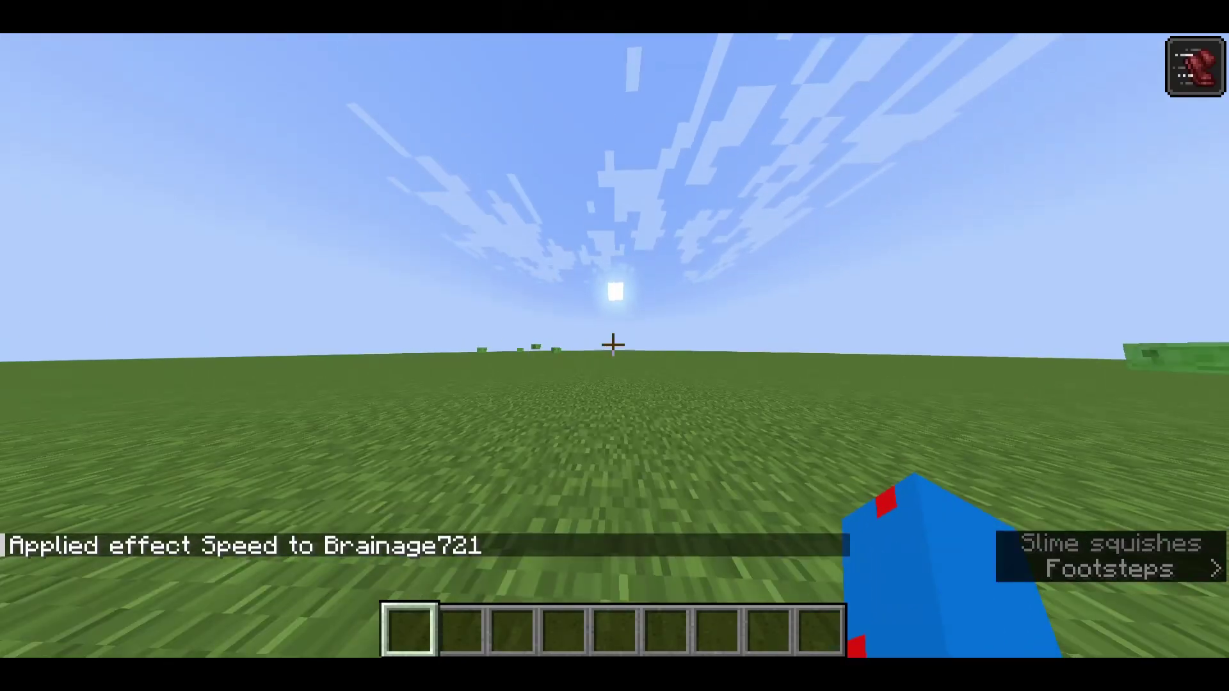
{"action": "key", "text": "shift+F3"}
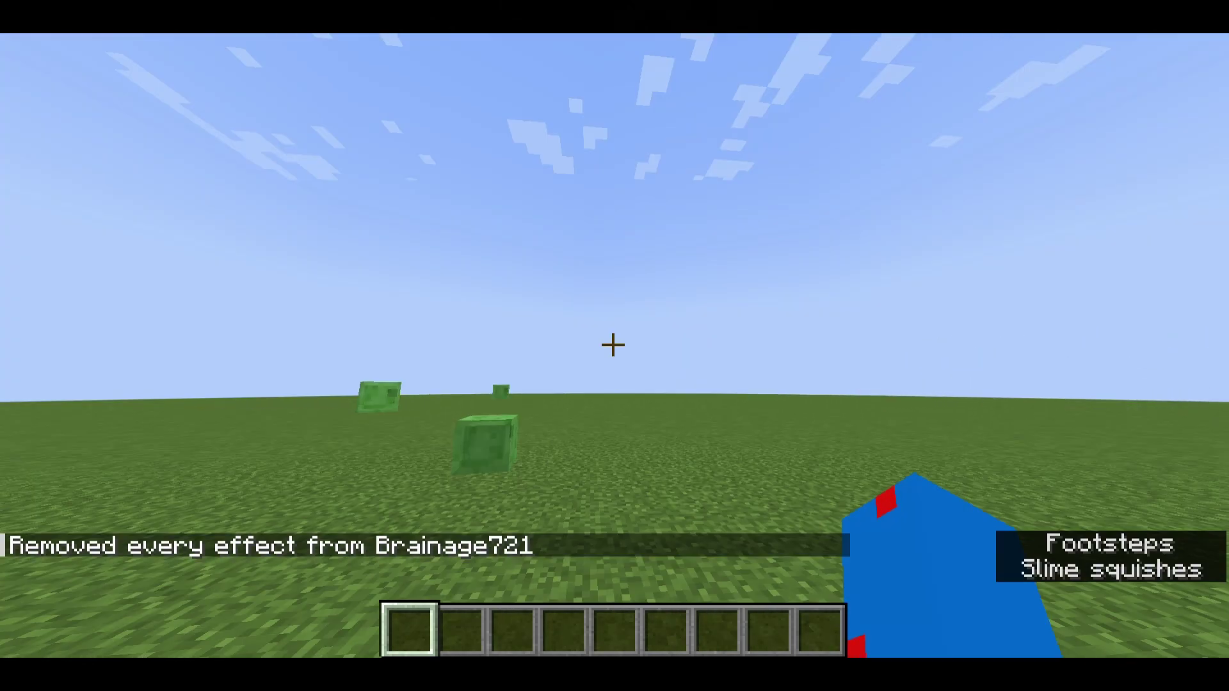
{"action": "key", "text": "slash"}
{"action": "type", "text": "functi"}
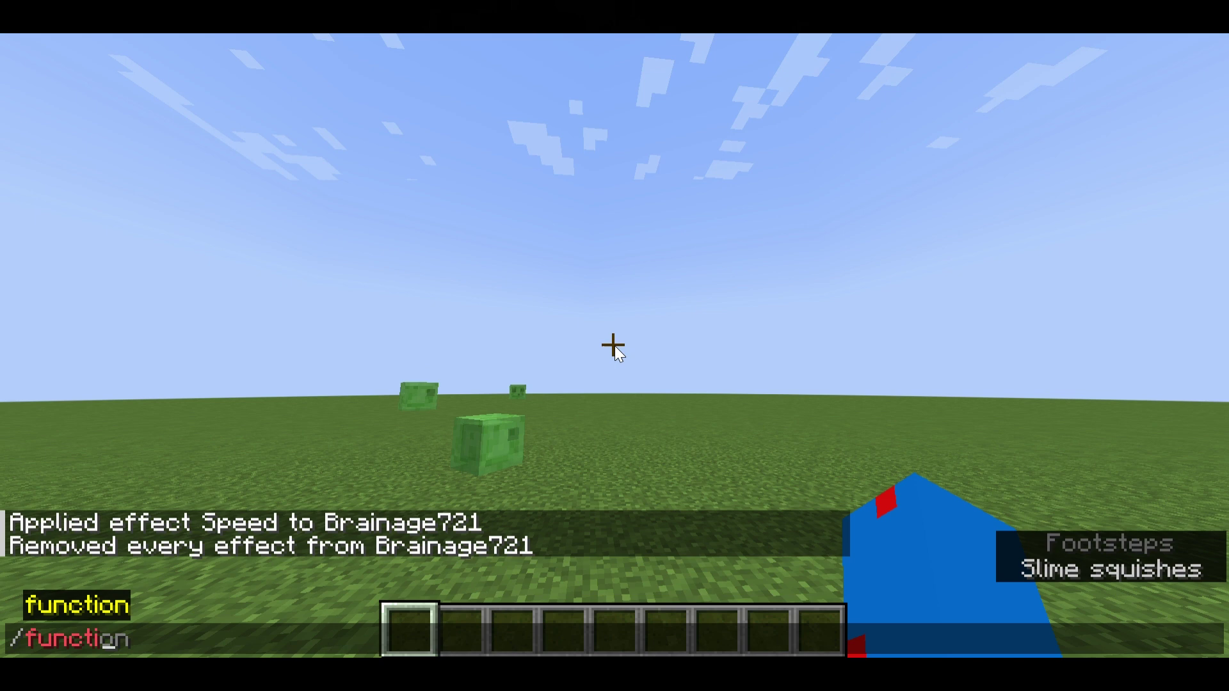
{"action": "type", "text": "on"}
{"action": "key", "text": "Tab"}
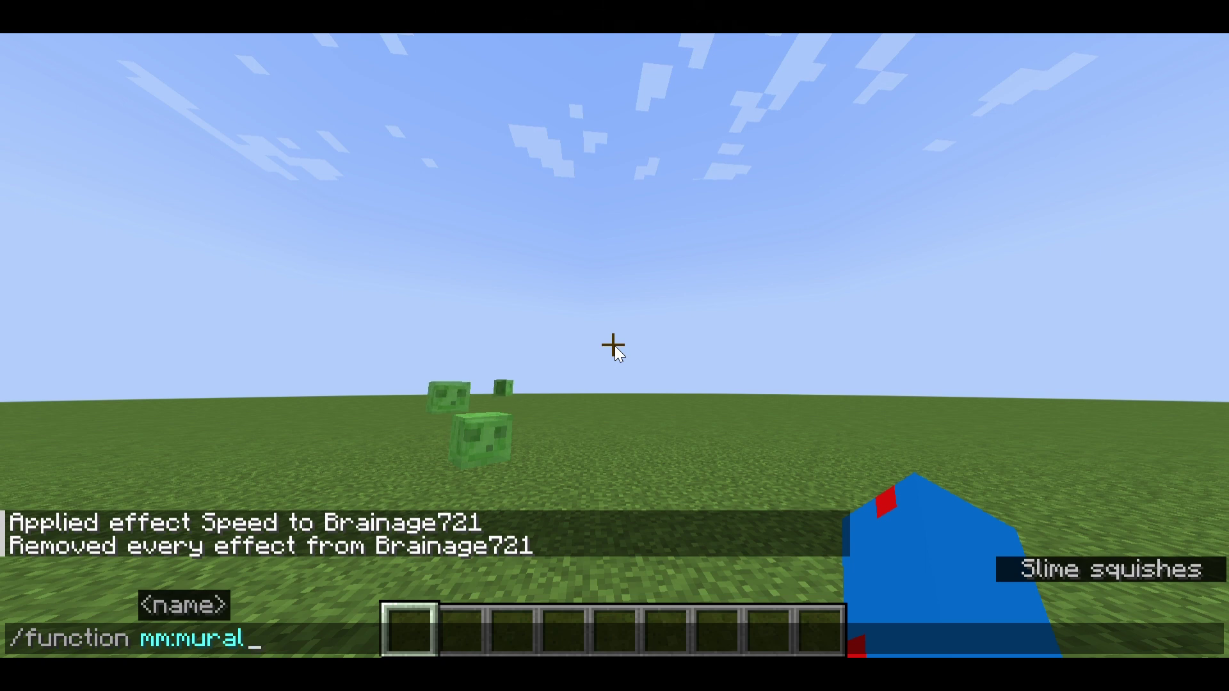
{"action": "key", "text": "Escape"}
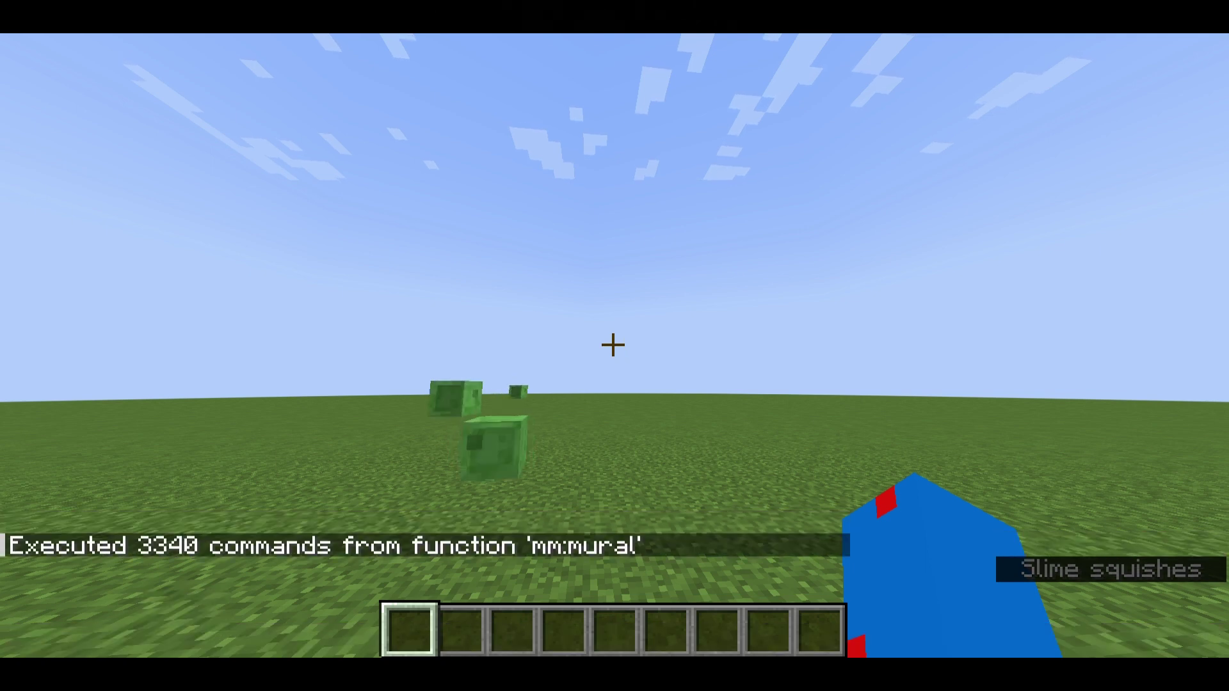
Step: Back away from the built mural and hide the game overlay to examine the whole picture
{"action": "key", "text": "s"}
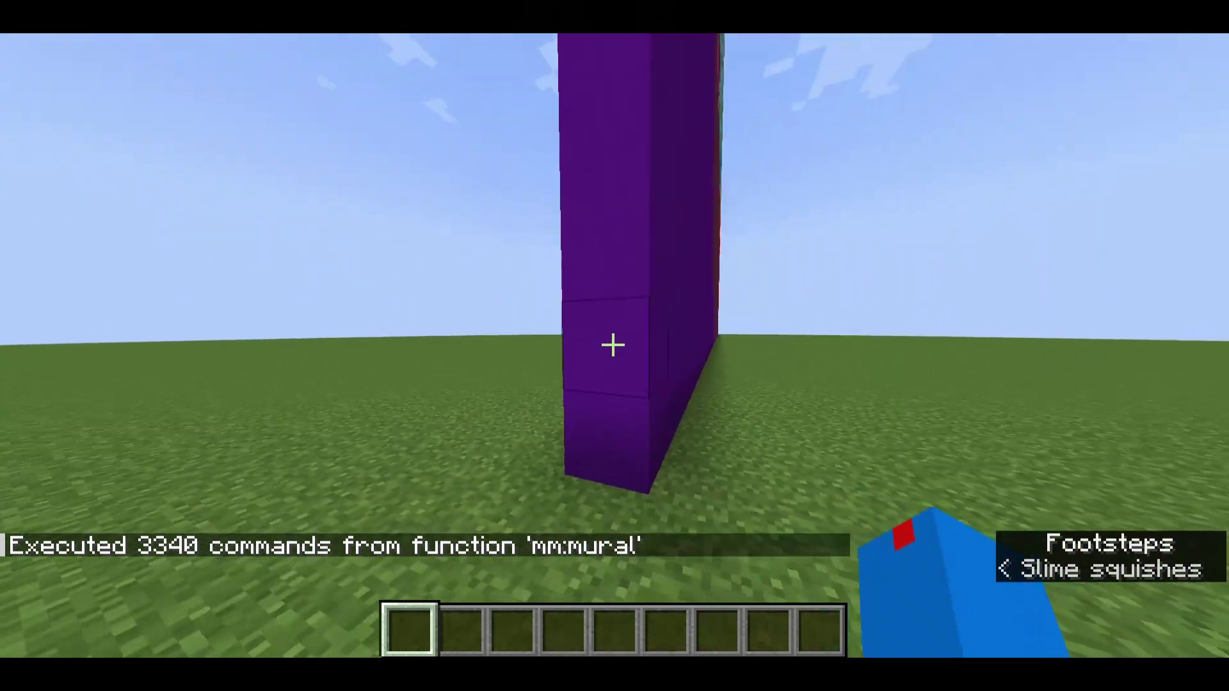
{"action": "key", "text": "s"}
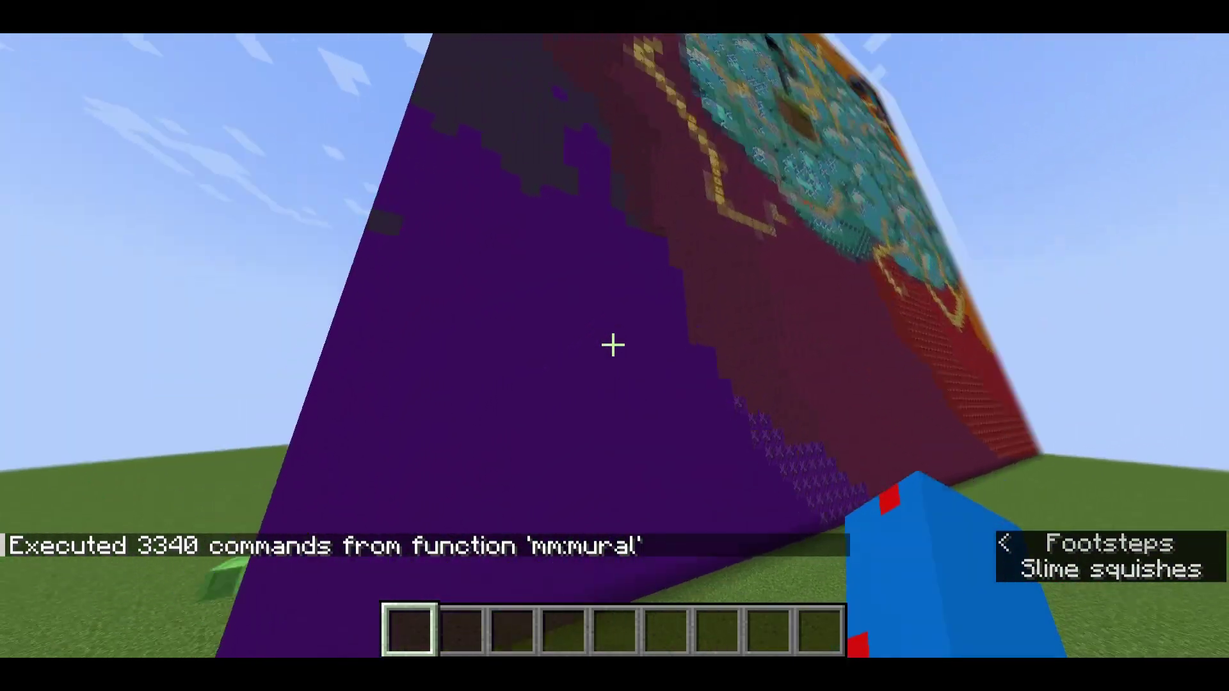
{"action": "key", "text": "s"}
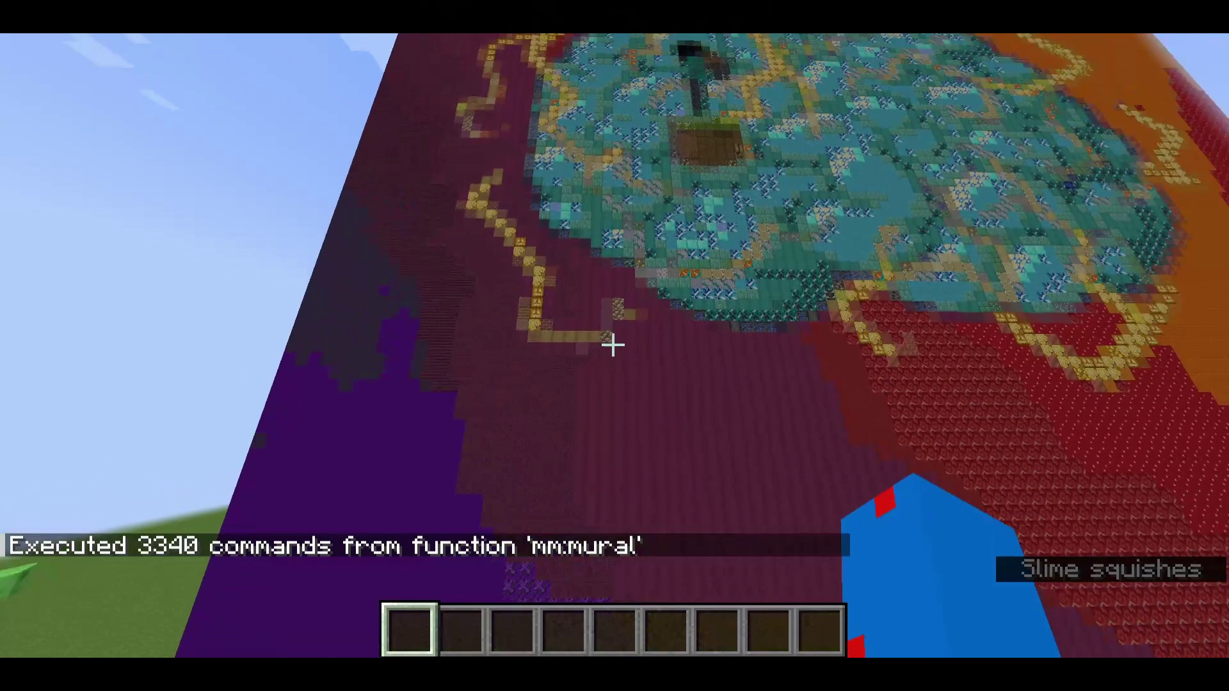
{"action": "key", "text": "F1"}
{"action": "key", "text": "s"}
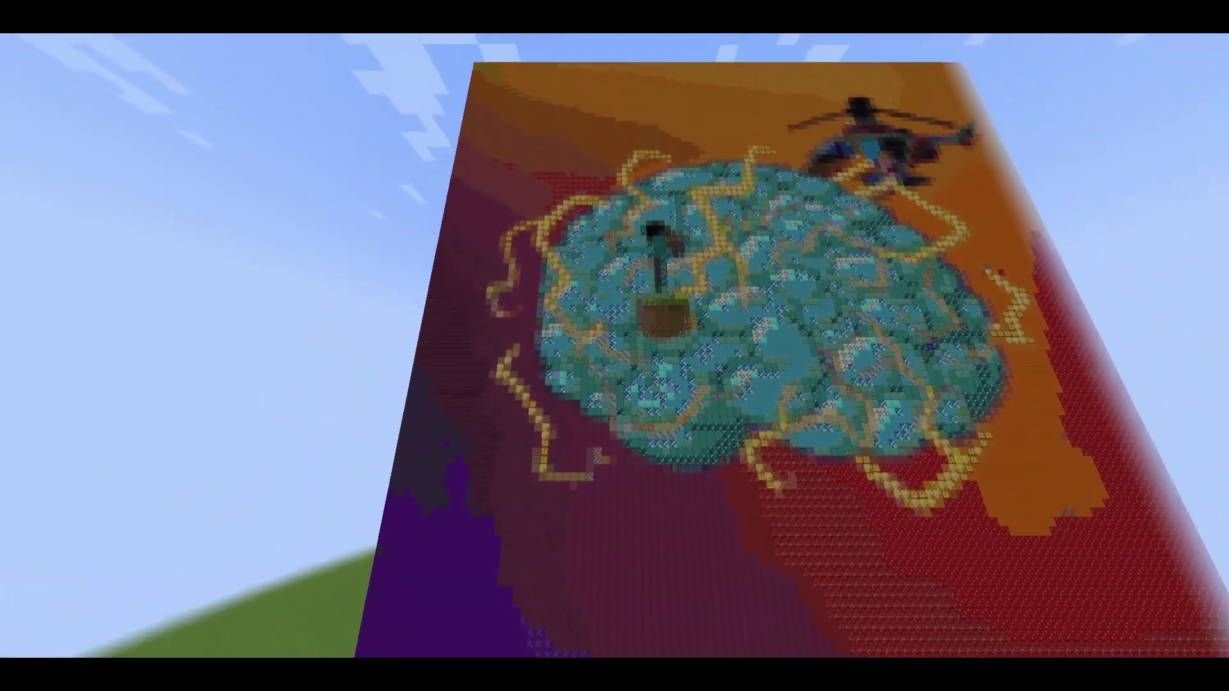